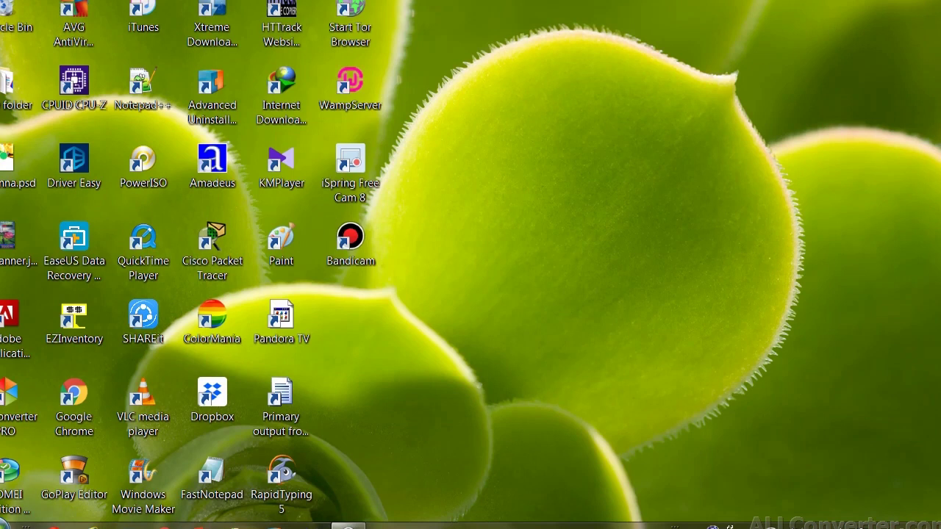
{"action": "right_click", "coordinate": [567, 129]}
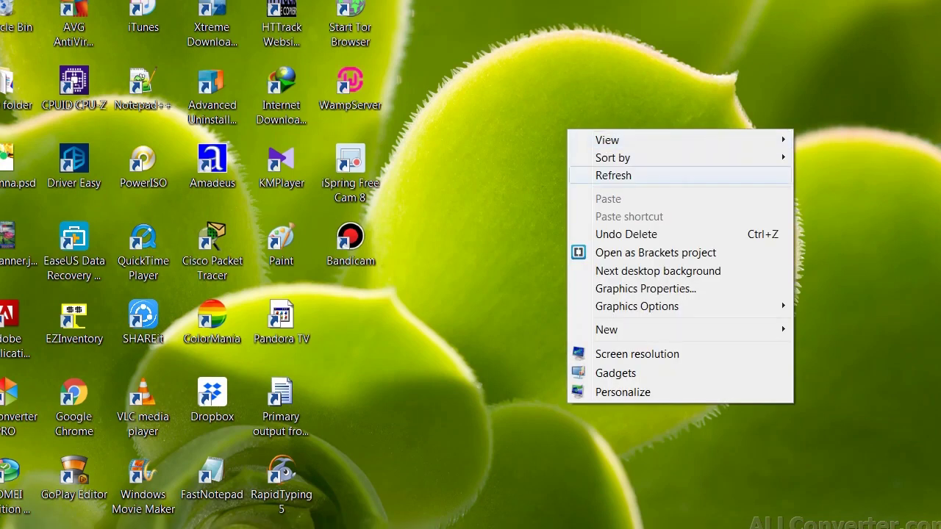
{"action": "left_click", "coordinate": [613, 175]}
{"action": "right_click", "coordinate": [563, 140]}
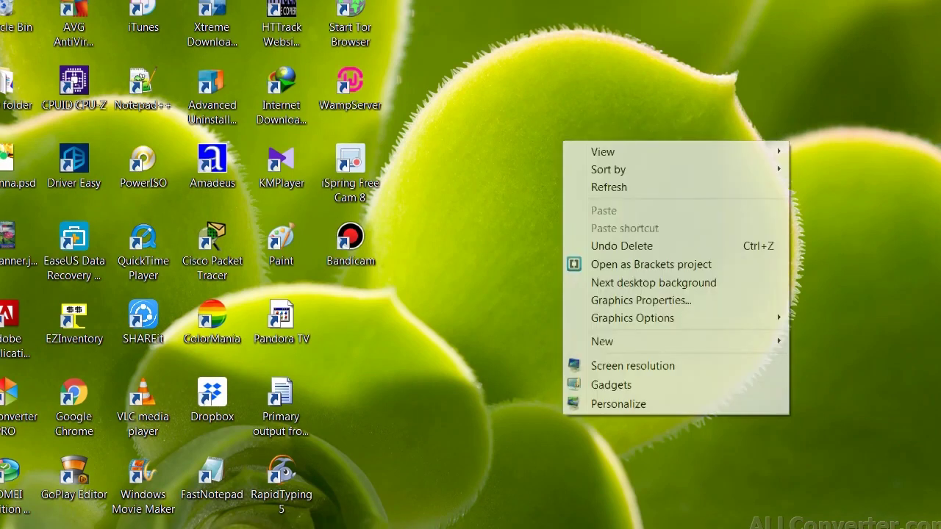
{"action": "left_click", "coordinate": [609, 186]}
{"action": "right_click", "coordinate": [615, 179]}
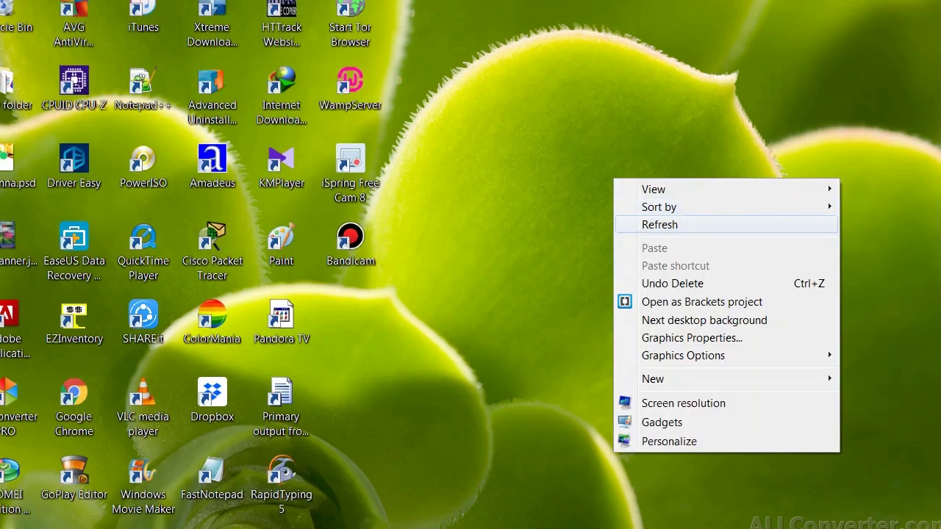
{"action": "left_click", "coordinate": [646, 224]}
{"action": "right_click", "coordinate": [604, 173]}
{"action": "left_click", "coordinate": [649, 221]}
{"action": "right_click", "coordinate": [591, 183]}
{"action": "left_click", "coordinate": [646, 228]}
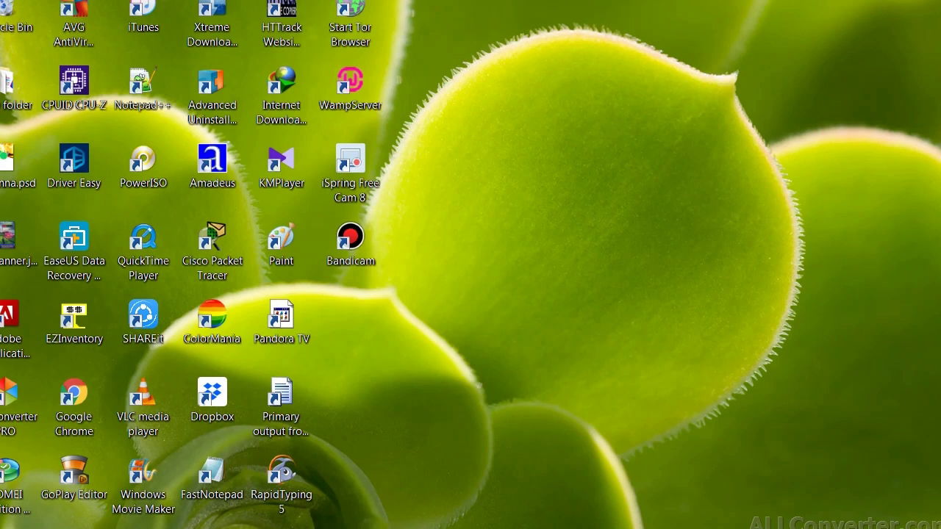
{"action": "right_click", "coordinate": [567, 192]}
{"action": "left_click", "coordinate": [647, 237]}
Step: Launch Word 2013 from the Microsoft Office 2013 group in the installed programs list
{"action": "left_click", "coordinate": [7, 526]}
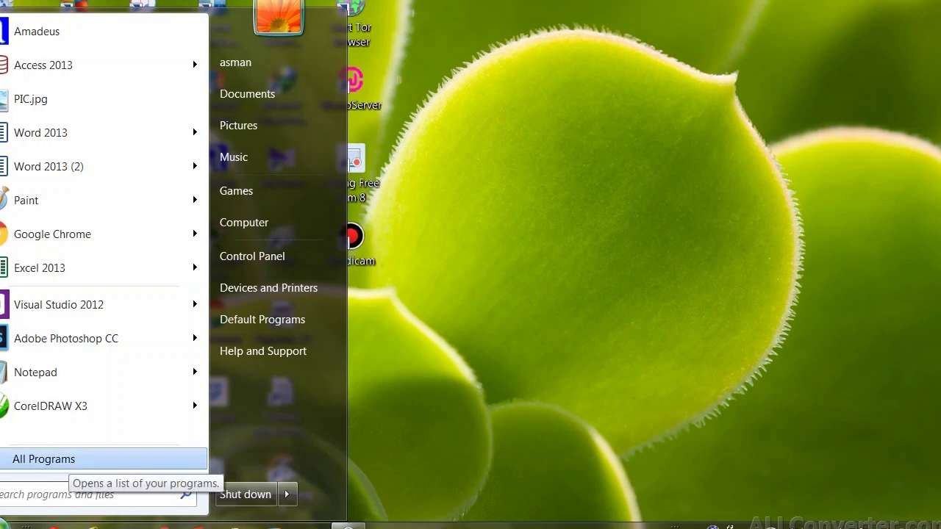
{"action": "left_click", "coordinate": [66, 462]}
{"action": "left_click", "coordinate": [67, 462]}
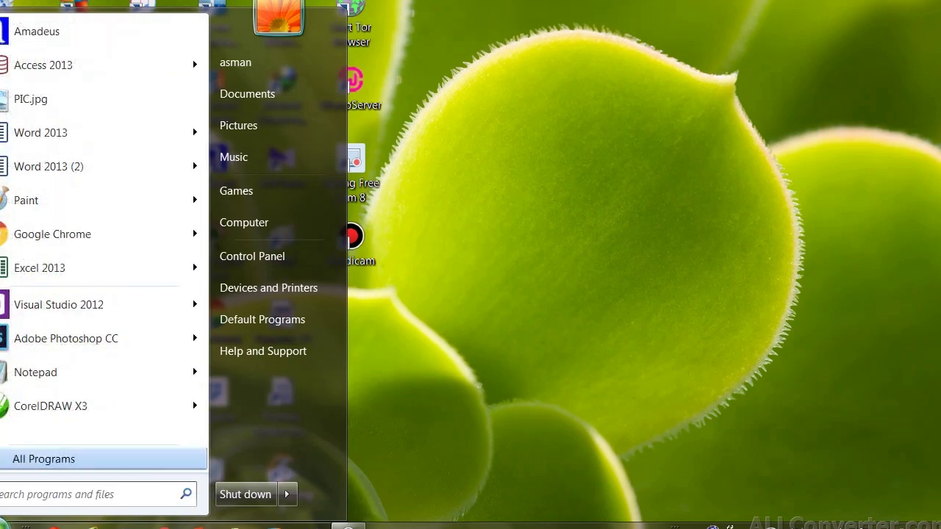
{"action": "left_click", "coordinate": [66, 462]}
{"action": "scroll", "coordinate": [73, 176], "scroll_direction": "down", "scroll_amount": 5}
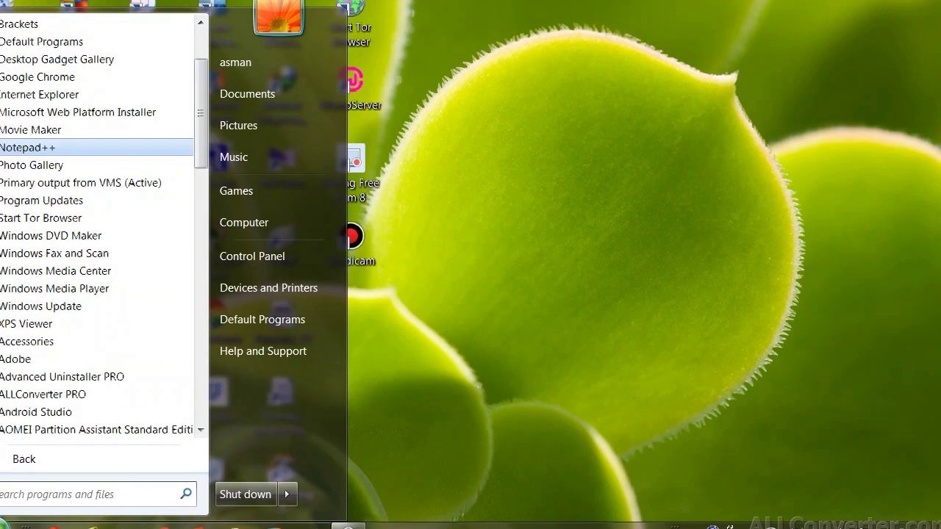
{"action": "scroll", "coordinate": [74, 176], "scroll_direction": "down", "scroll_amount": 2}
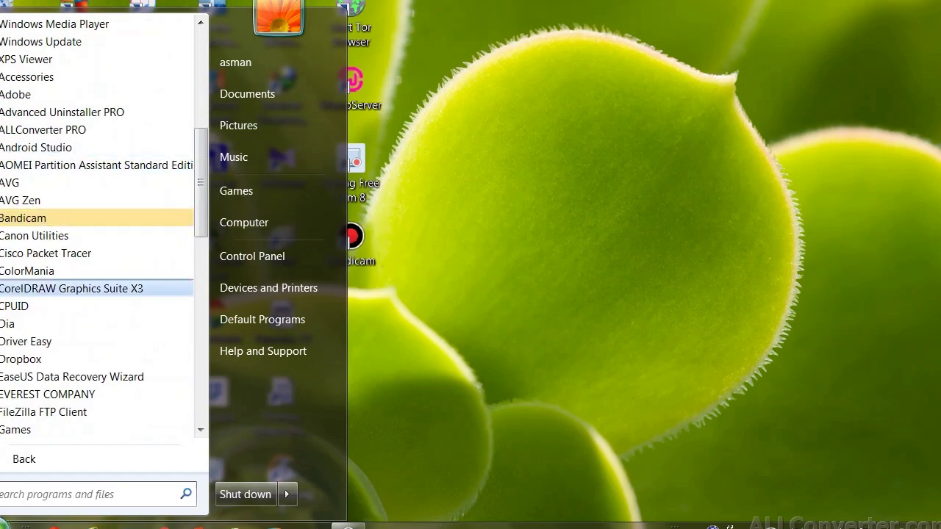
{"action": "scroll", "coordinate": [73, 364], "scroll_direction": "down", "scroll_amount": 1}
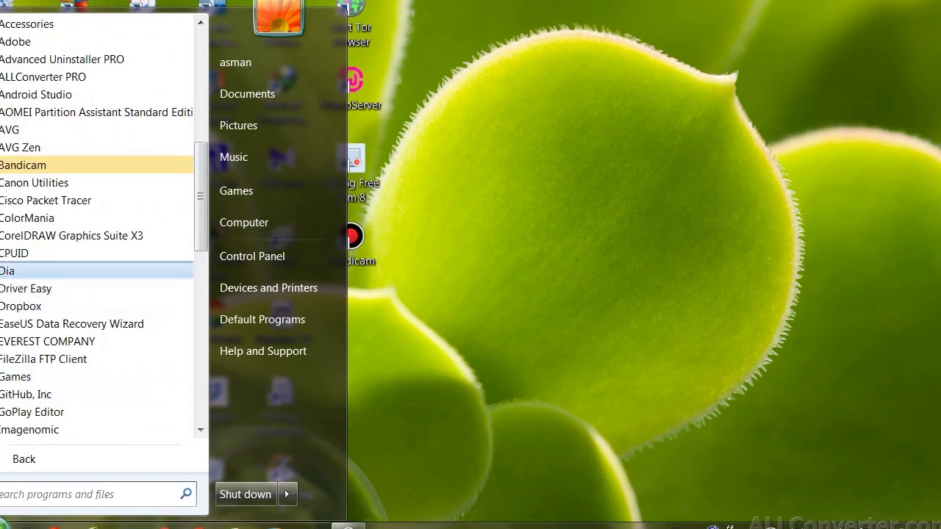
{"action": "scroll", "coordinate": [73, 301], "scroll_direction": "down", "scroll_amount": 2}
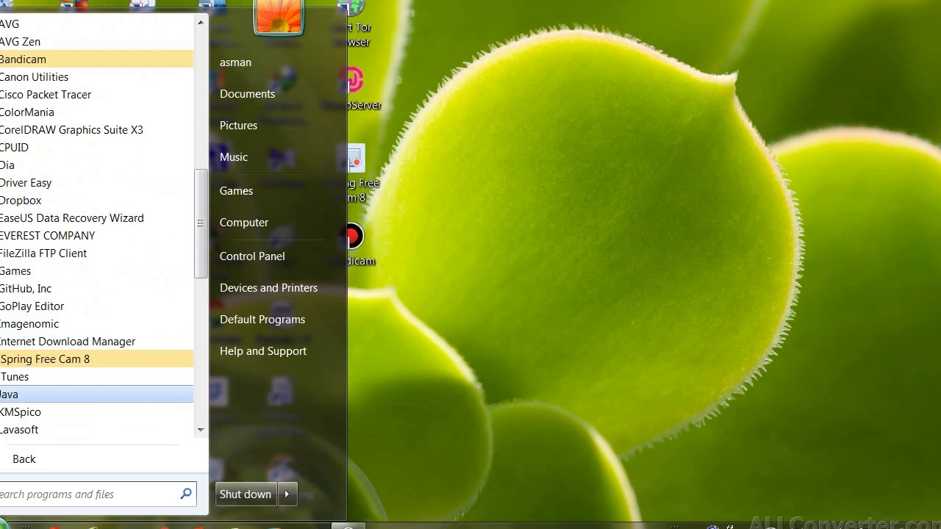
{"action": "scroll", "coordinate": [73, 340], "scroll_direction": "down", "scroll_amount": 2}
{"action": "scroll", "coordinate": [73, 341], "scroll_direction": "down", "scroll_amount": 2}
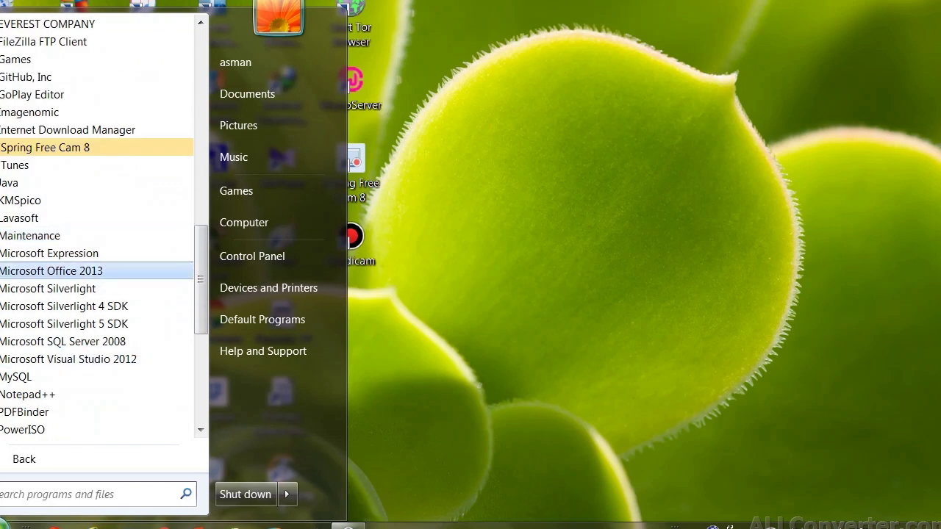
{"action": "left_click", "coordinate": [51, 270]}
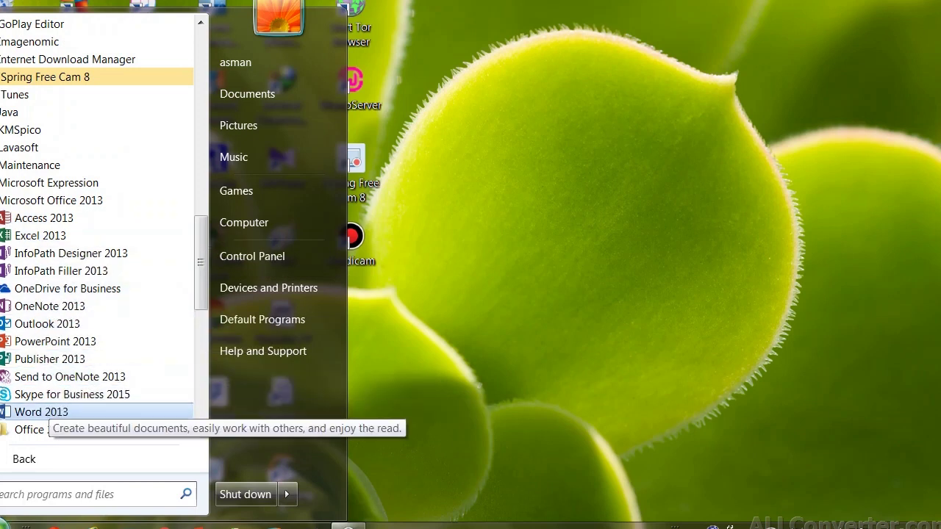
{"action": "left_click", "coordinate": [41, 411]}
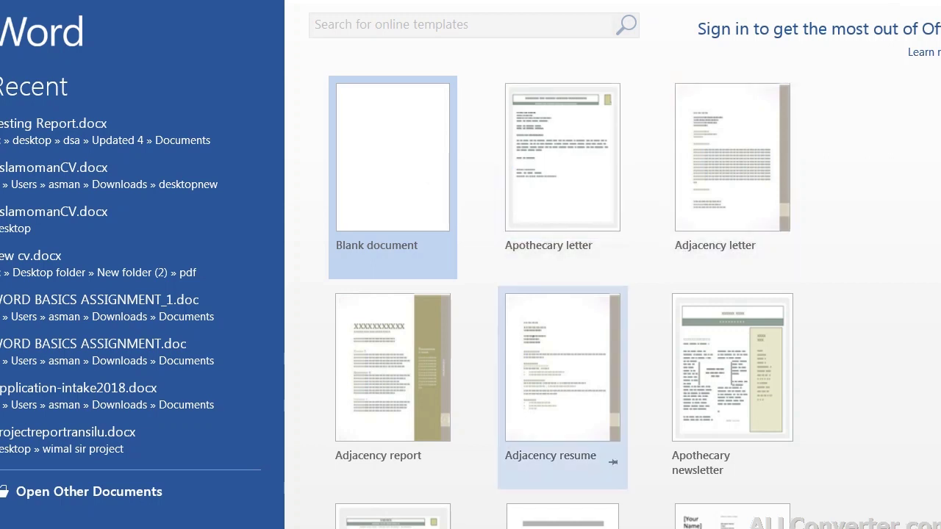
Step: Browse the start screen's templates and create a document from the Adjacency letter template
{"action": "scroll", "coordinate": [732, 367], "scroll_direction": "down", "scroll_amount": 1}
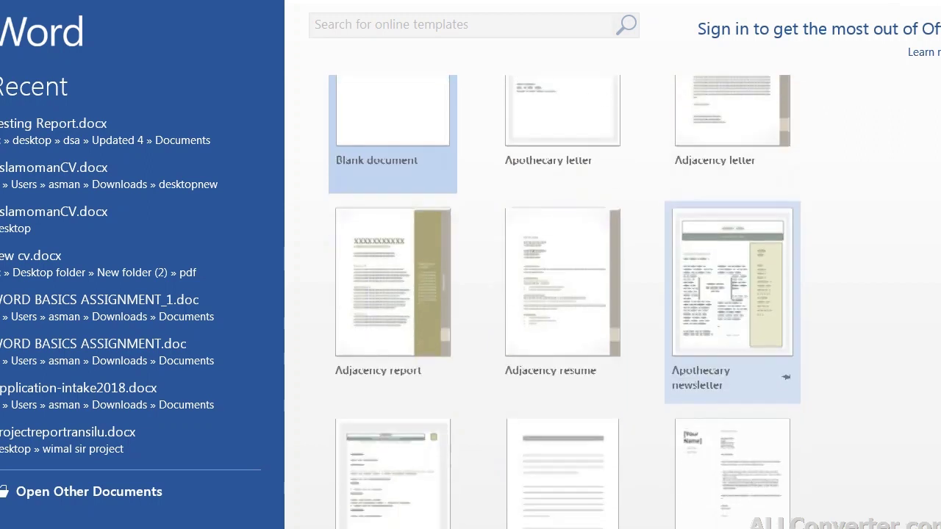
{"action": "scroll", "coordinate": [732, 368], "scroll_direction": "up", "scroll_amount": 1}
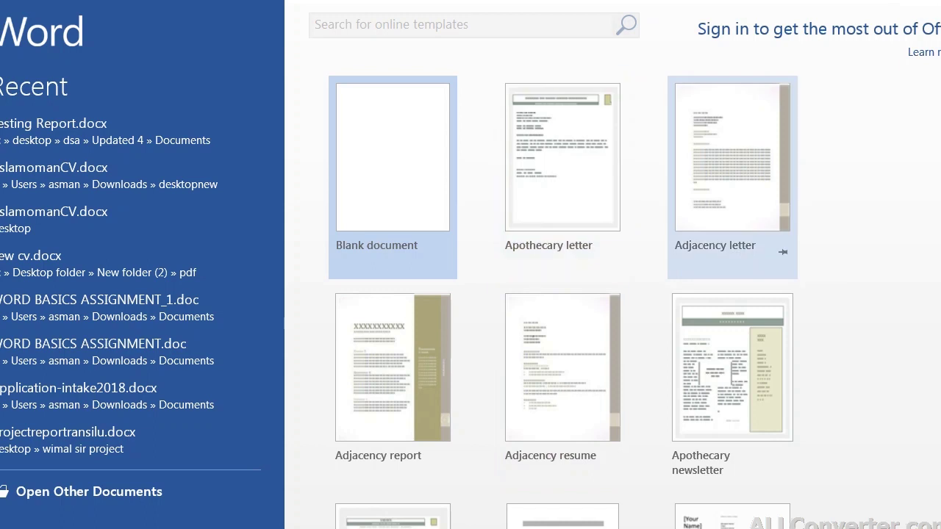
{"action": "scroll", "coordinate": [732, 368], "scroll_direction": "down", "scroll_amount": 1}
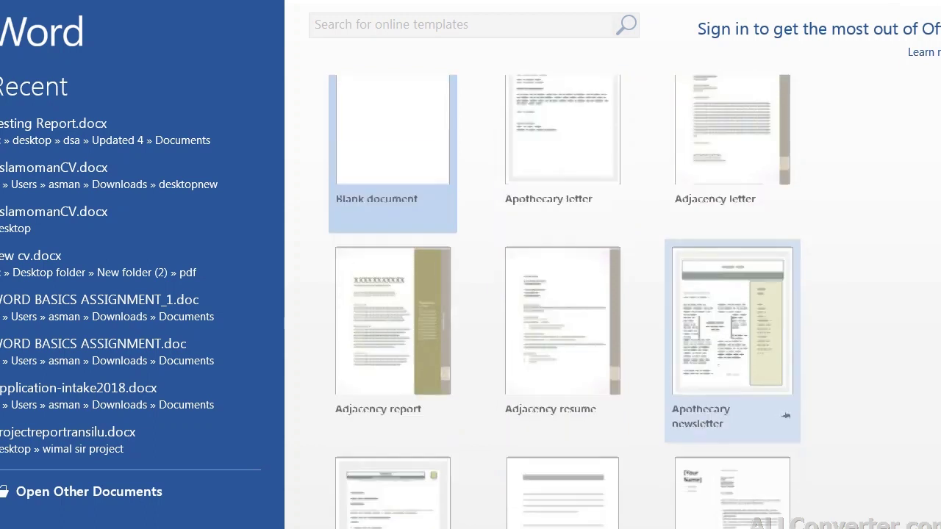
{"action": "scroll", "coordinate": [562, 441], "scroll_direction": "down", "scroll_amount": 1}
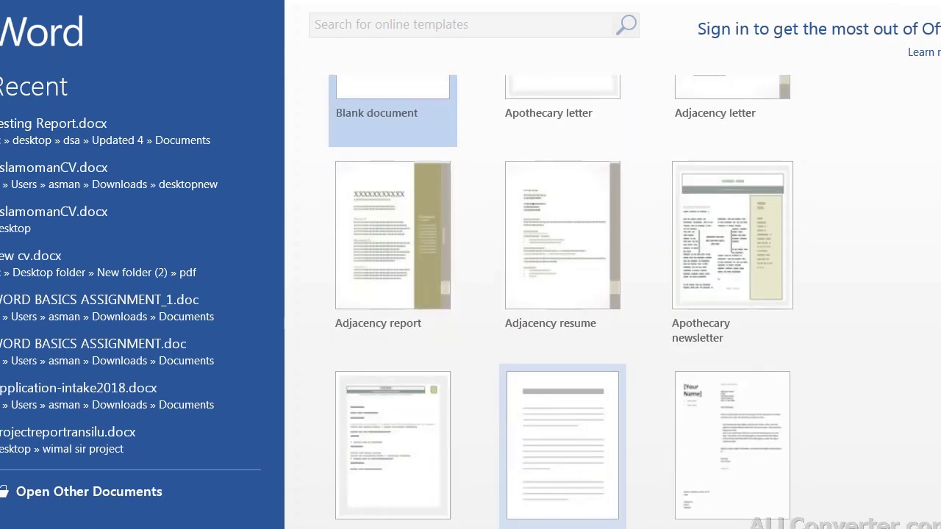
{"action": "scroll", "coordinate": [562, 441], "scroll_direction": "down", "scroll_amount": 1}
{"action": "scroll", "coordinate": [562, 368], "scroll_direction": "up", "scroll_amount": 3}
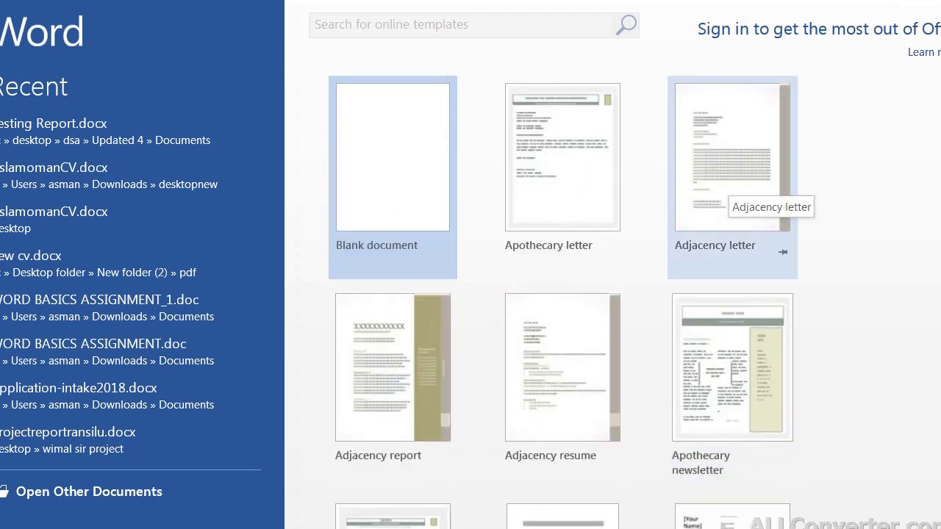
{"action": "left_click", "coordinate": [731, 177]}
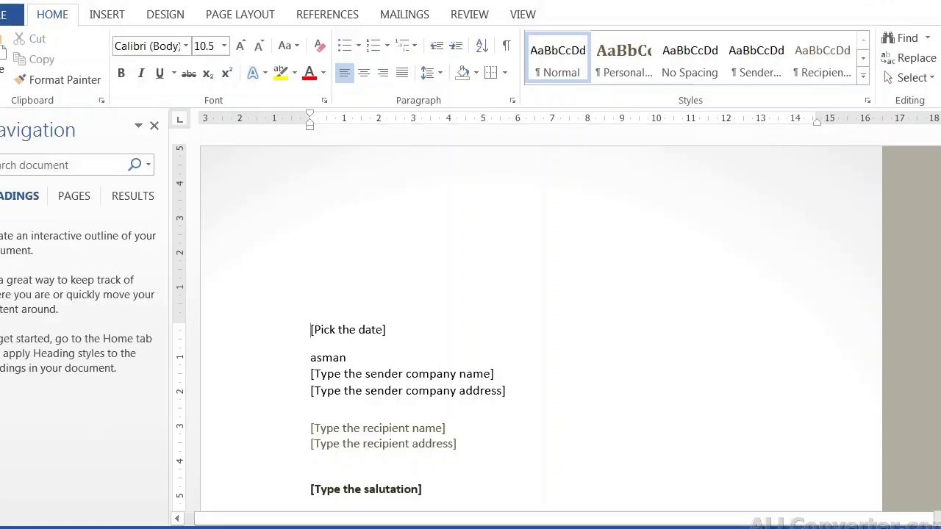
Step: Look through the letter's placeholders, body text and closing, and view the document's Info page
{"action": "scroll", "coordinate": [541, 321], "scroll_direction": "down", "scroll_amount": 10}
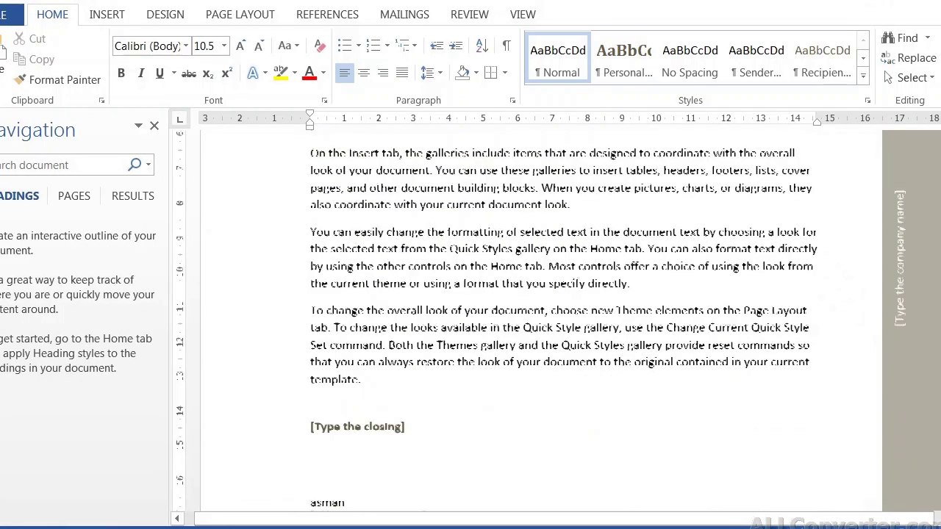
{"action": "scroll", "coordinate": [412, 272], "scroll_direction": "down", "scroll_amount": 3}
{"action": "scroll", "coordinate": [411, 272], "scroll_direction": "up", "scroll_amount": 15}
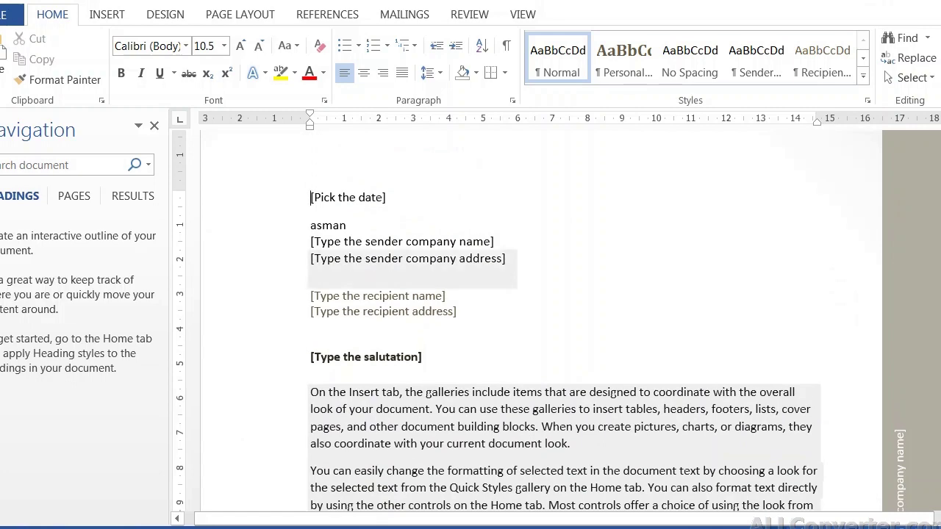
{"action": "scroll", "coordinate": [541, 320], "scroll_direction": "down", "scroll_amount": 5}
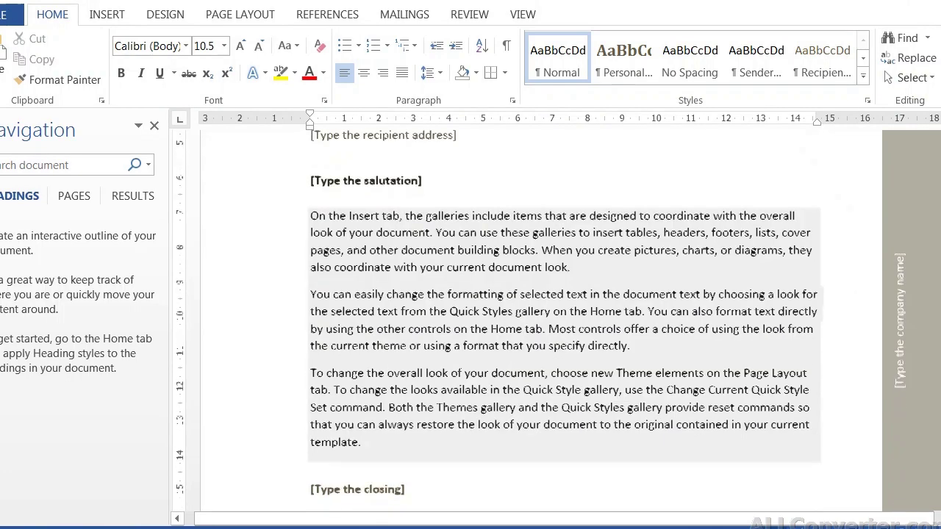
{"action": "scroll", "coordinate": [541, 320], "scroll_direction": "up", "scroll_amount": 5}
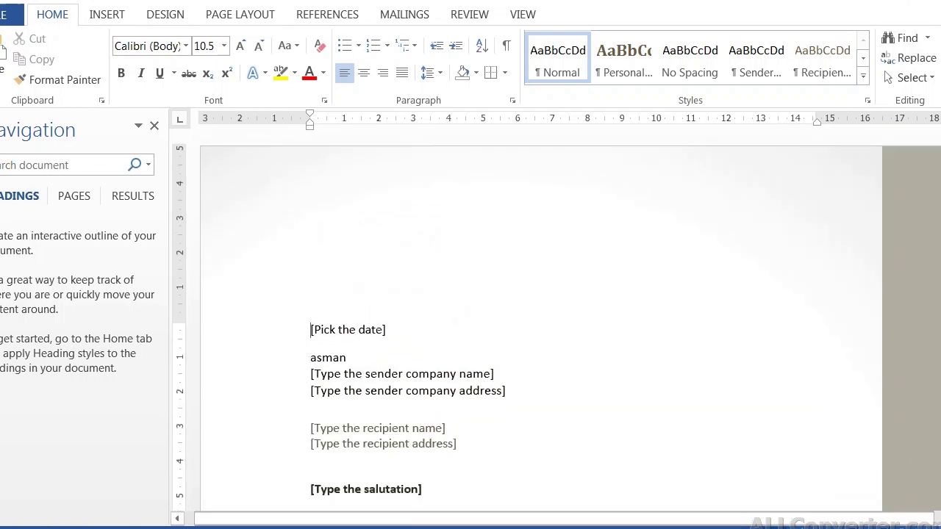
{"action": "key", "text": "alt+f"}
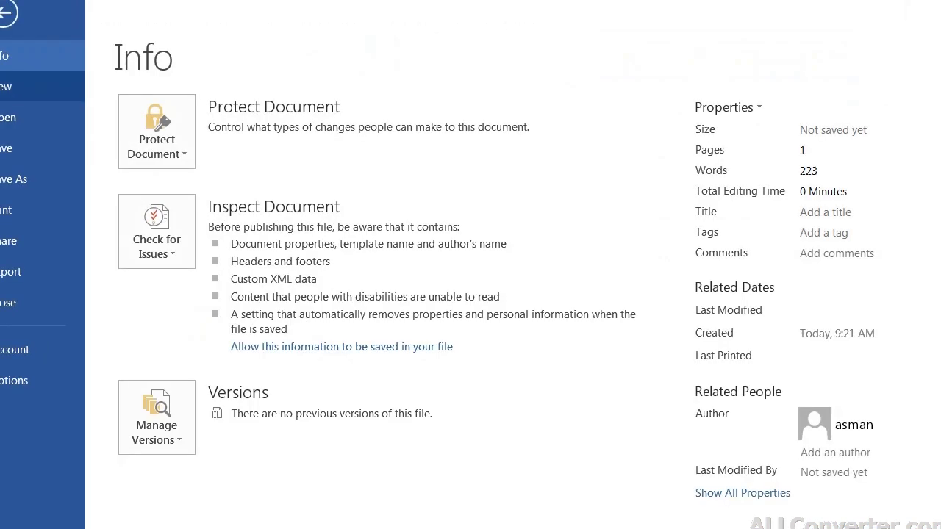
{"action": "key", "text": "Escape"}
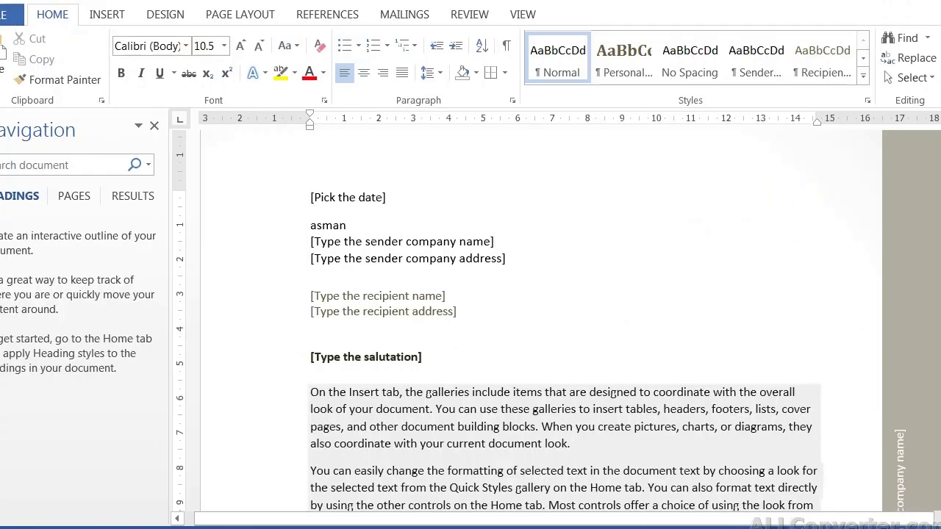
Step: Bring up the templates for a new document and look through the available letters, reports and resumes
{"action": "key", "text": "alt+f"}
{"action": "key", "text": "Return"}
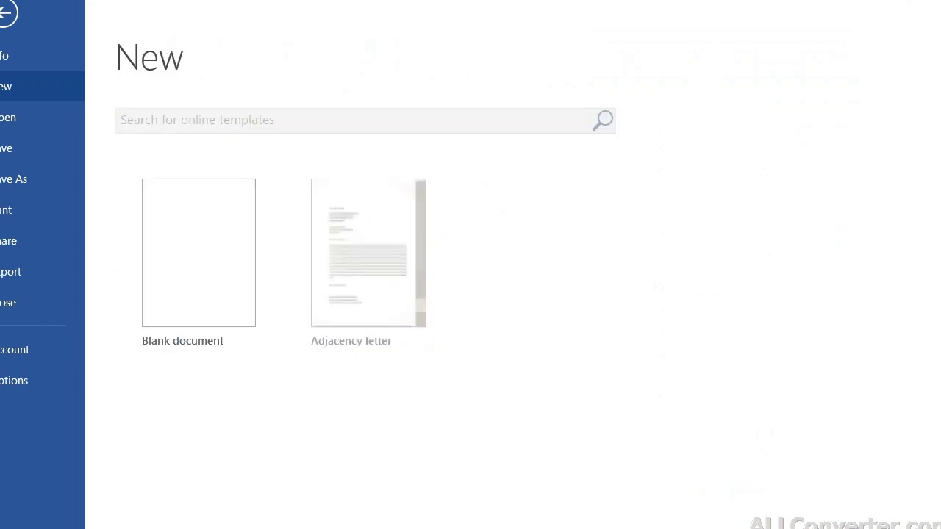
{"action": "key", "text": "Tab"}
{"action": "key", "text": "Right"}
{"action": "key", "text": "Right"}
{"action": "key", "text": "Right"}
{"action": "key", "text": "Down"}
{"action": "key", "text": "Left"}
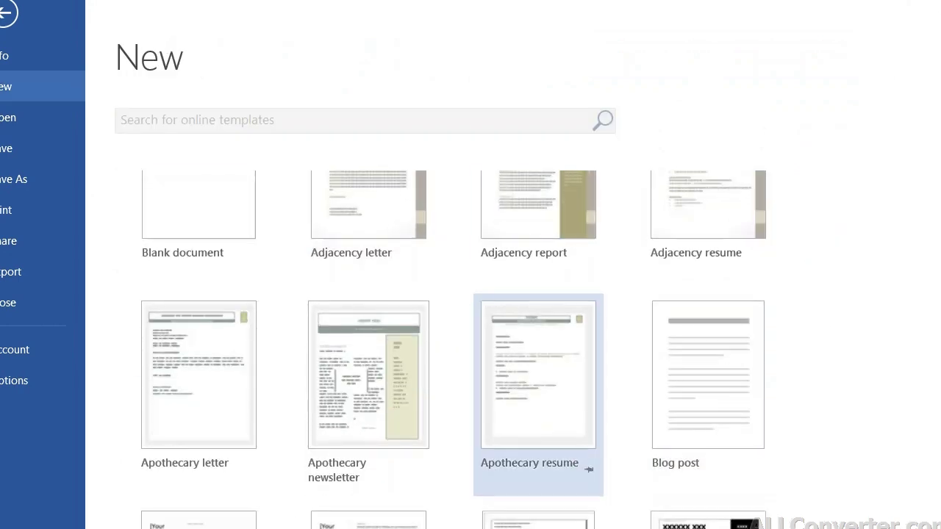
{"action": "key", "text": "Down"}
{"action": "key", "text": "Up"}
{"action": "key", "text": "Up"}
{"action": "key", "text": "Right"}
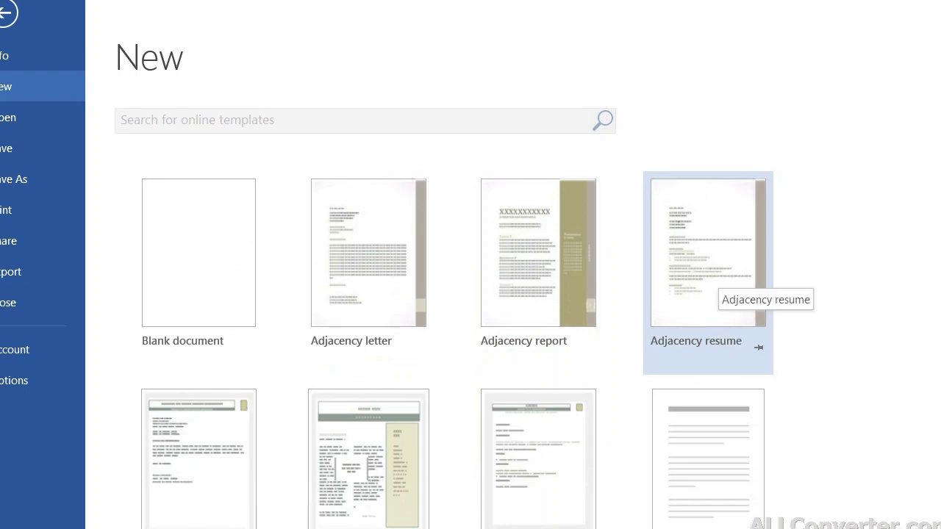
{"action": "key", "text": "Left"}
{"action": "key", "text": "Down"}
{"action": "key", "text": "Up"}
{"action": "key", "text": "Left"}
{"action": "key", "text": "Left"}
{"action": "key", "text": "Right"}
{"action": "key", "text": "Right"}
{"action": "key", "text": "Right"}
{"action": "key", "text": "Left"}
{"action": "key", "text": "Left"}
{"action": "key", "text": "Left"}
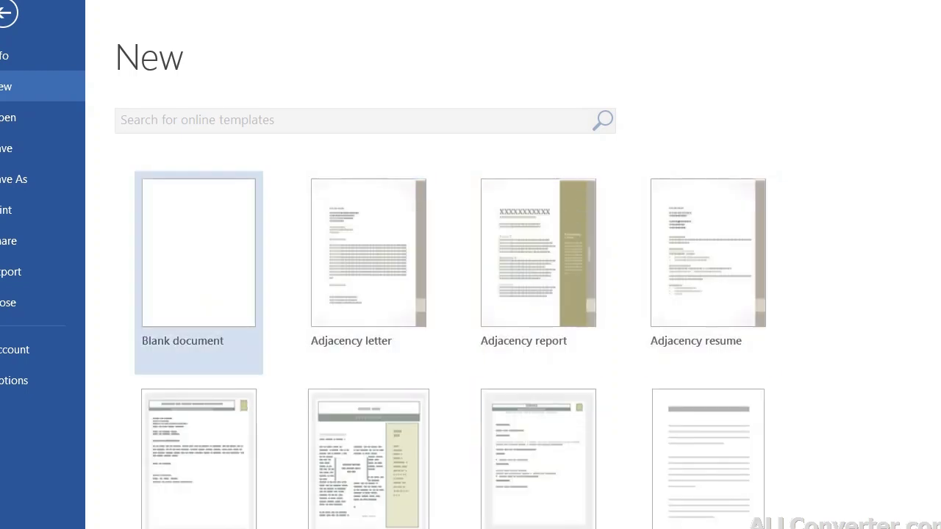
{"action": "key", "text": "Down"}
{"action": "key", "text": "Down"}
{"action": "key", "text": "Down"}
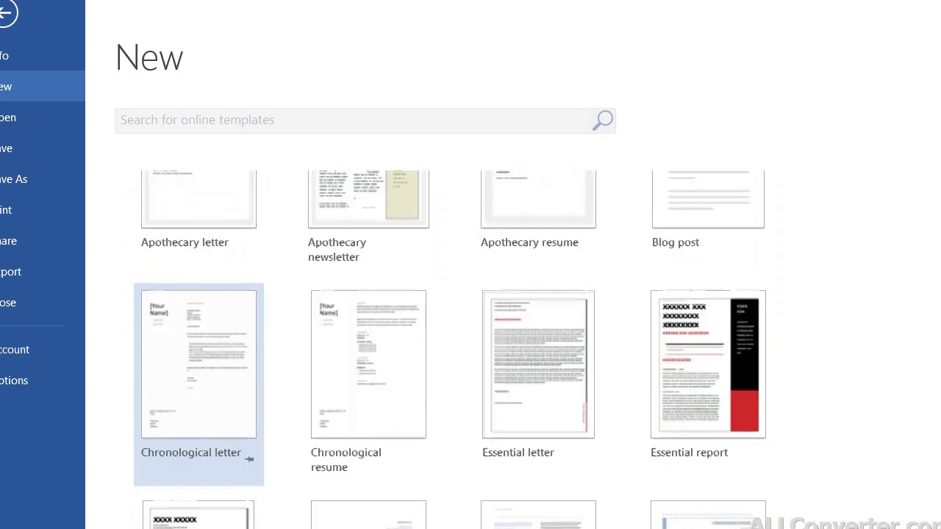
Step: Create a new document from the Blank document template
{"action": "key", "text": "Up"}
{"action": "key", "text": "Up"}
{"action": "key", "text": "Up"}
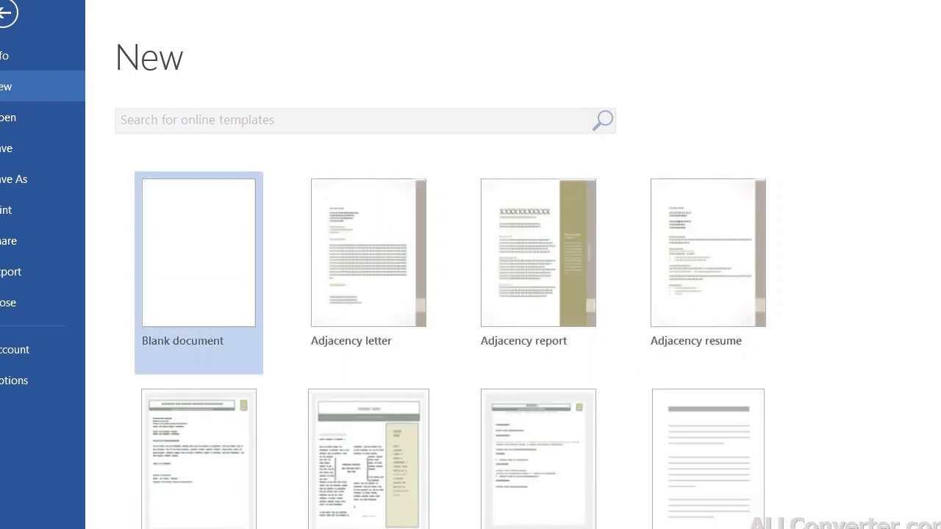
{"action": "key", "text": "Return"}
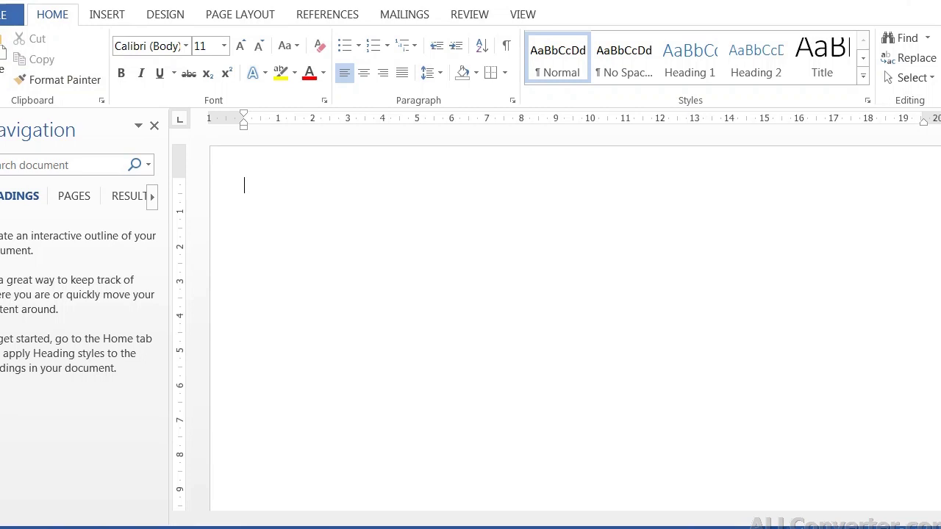
Step: Look through the ribbon's command sets in turn, from Home through Design, References and Review to View
{"action": "key", "text": "alt+f"}
{"action": "key", "text": "Escape"}
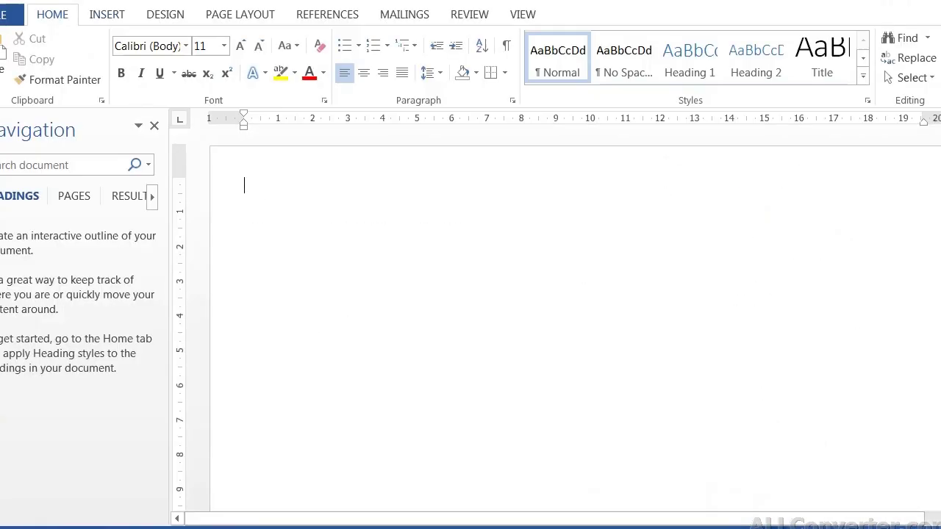
{"action": "key", "text": "Right"}
{"action": "key", "text": "Right"}
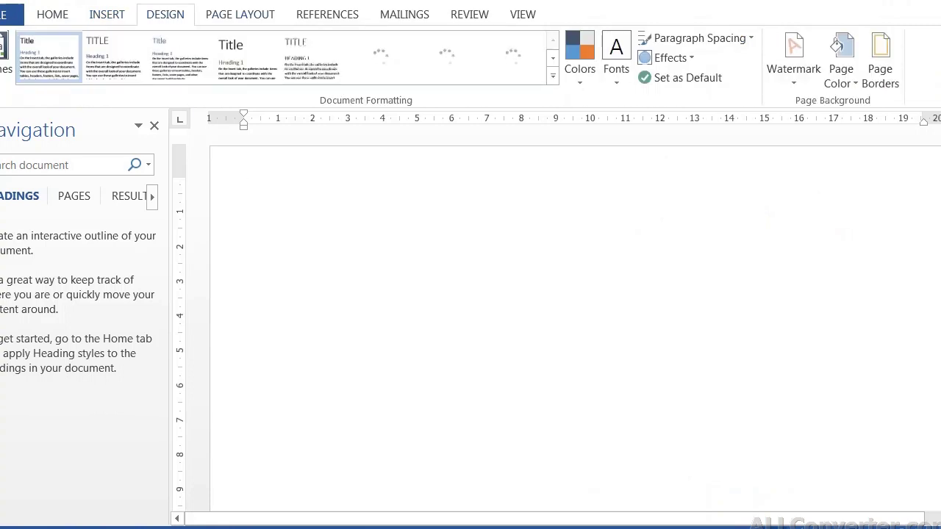
{"action": "key", "text": "Right"}
{"action": "key", "text": "Right"}
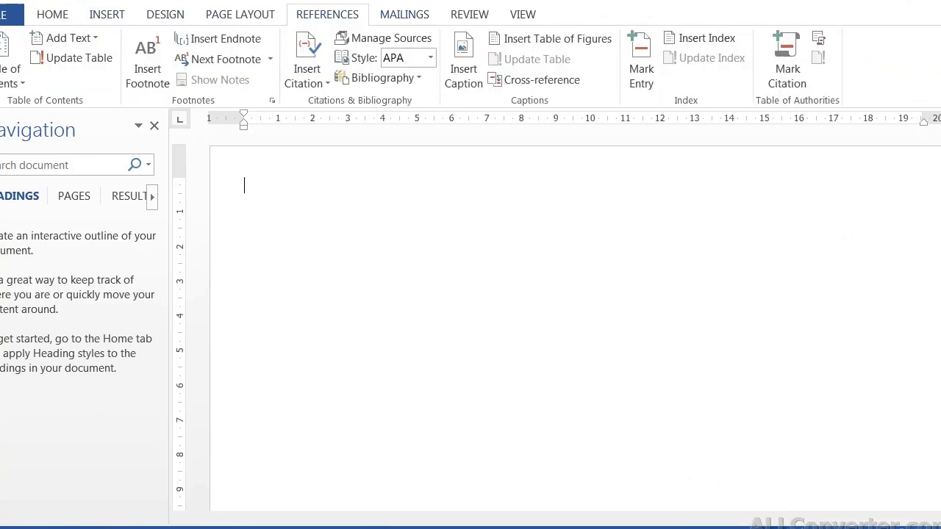
{"action": "key", "text": "Right"}
{"action": "key", "text": "Right"}
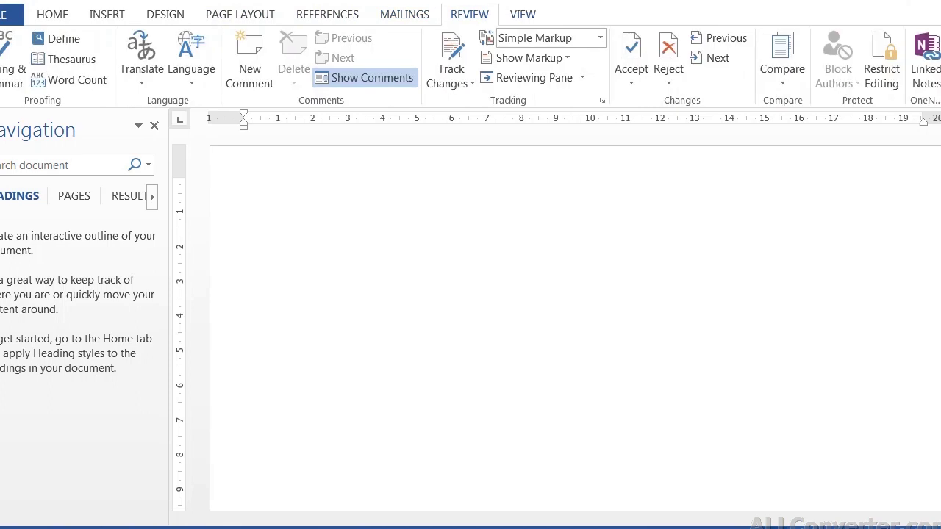
{"action": "key", "text": "Right"}
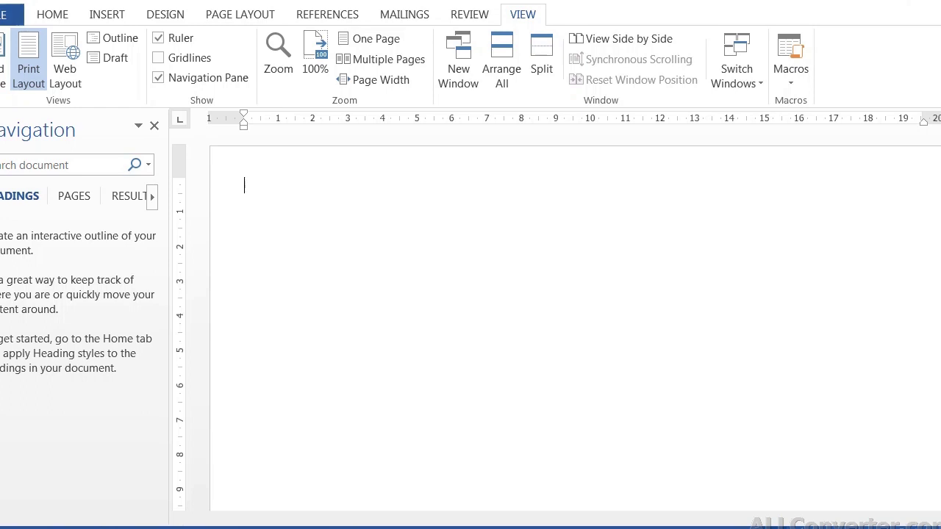
Step: Bring up the templates for a new document and look through the Adjacency report, resume and further designs
{"action": "key", "text": "alt+f"}
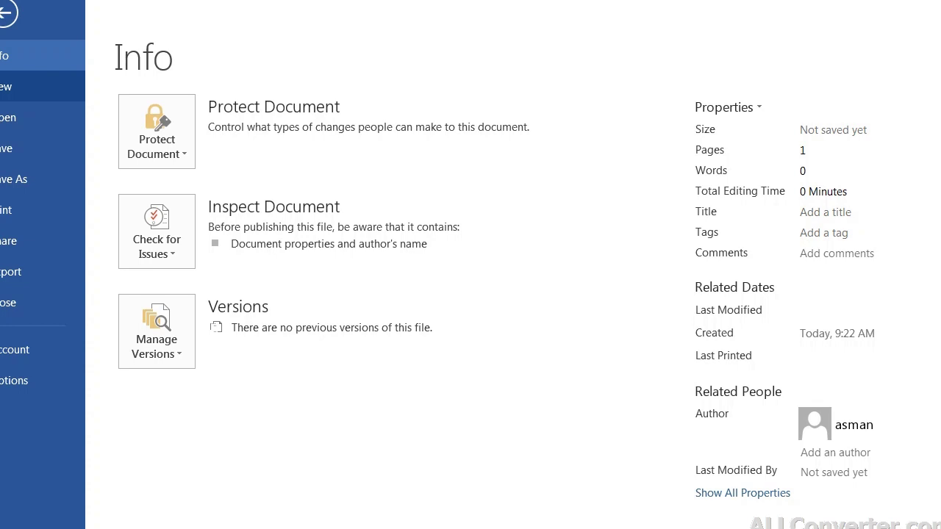
{"action": "left_click", "coordinate": [22, 86]}
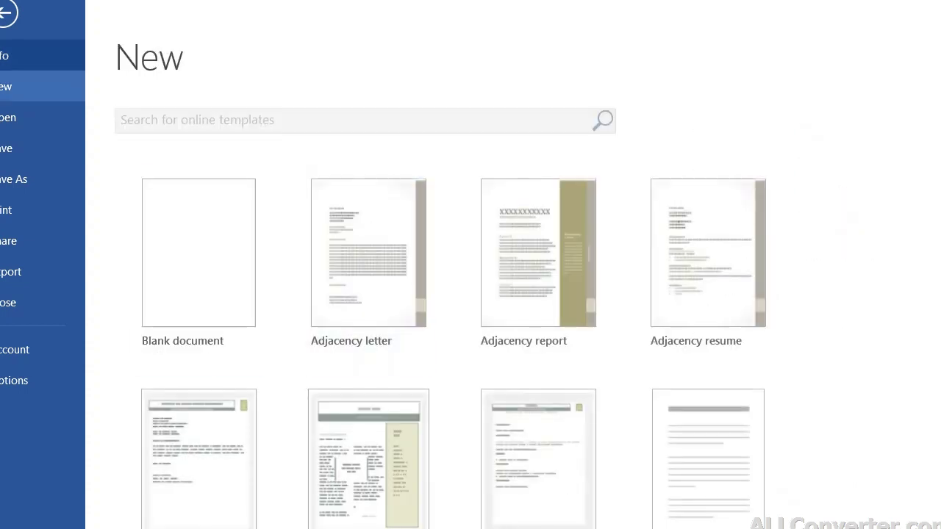
{"action": "key", "text": "Tab"}
{"action": "key", "text": "Right"}
{"action": "key", "text": "Right"}
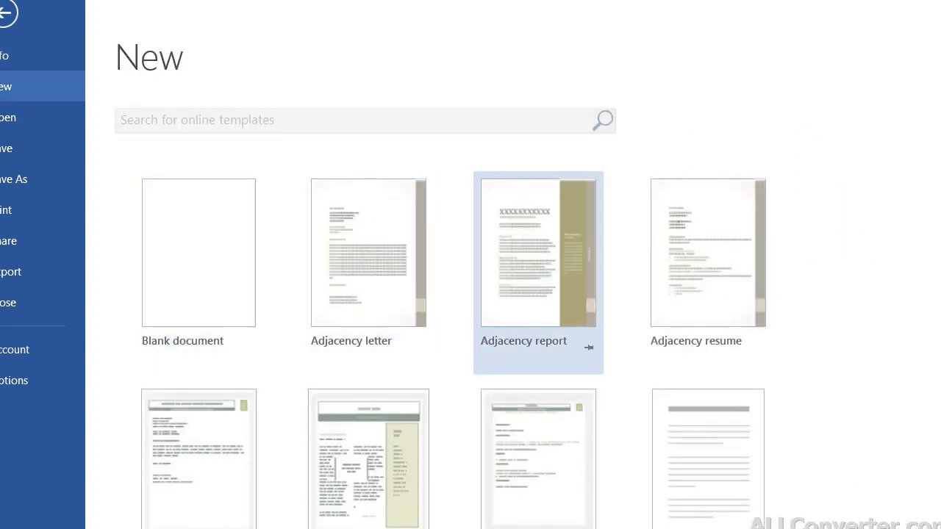
{"action": "key", "text": "Right"}
{"action": "key", "text": "Down"}
{"action": "scroll", "coordinate": [709, 371], "scroll_direction": "down", "scroll_amount": 3}
{"action": "scroll", "coordinate": [709, 371], "scroll_direction": "up", "scroll_amount": 5}
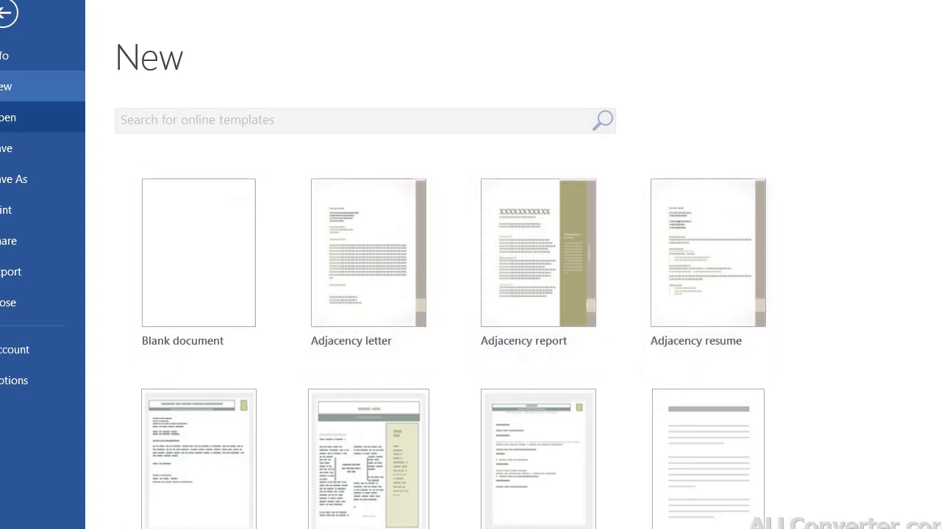
Step: Look through the recent documents and open billing System.doc
{"action": "left_click", "coordinate": [9, 116]}
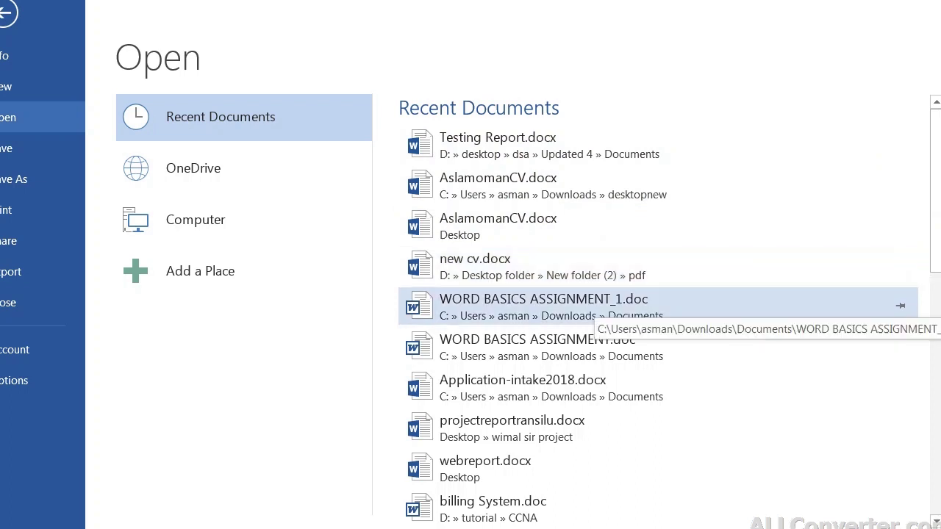
{"action": "scroll", "coordinate": [662, 264], "scroll_direction": "down", "scroll_amount": 2}
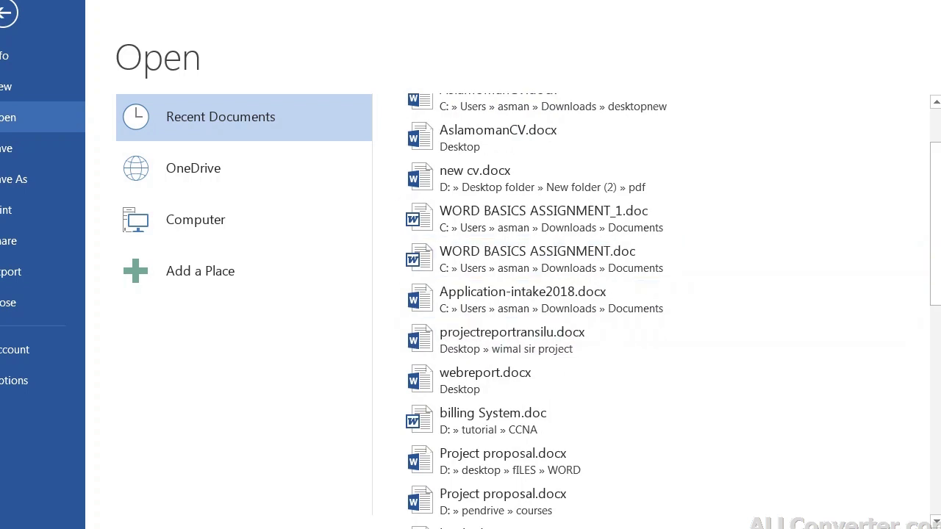
{"action": "scroll", "coordinate": [661, 379], "scroll_direction": "up", "scroll_amount": 2}
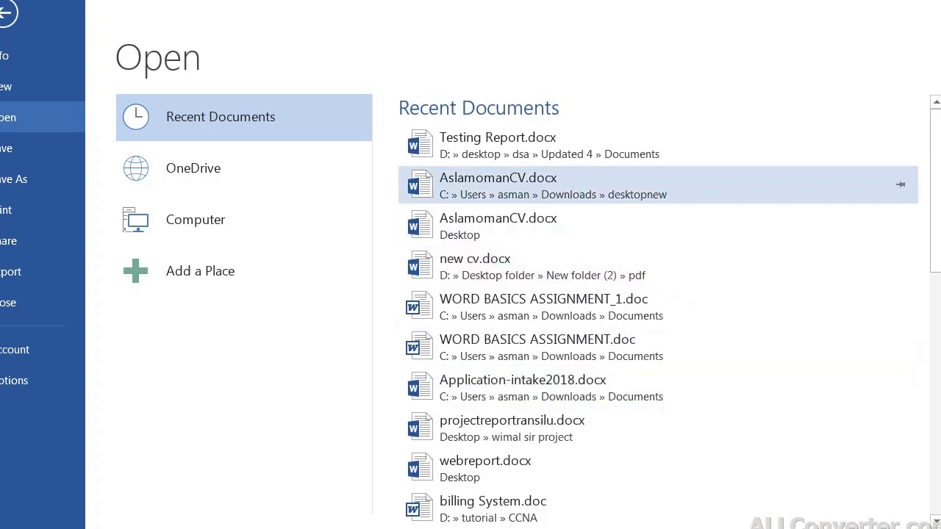
{"action": "scroll", "coordinate": [588, 213], "scroll_direction": "down", "scroll_amount": 2}
{"action": "left_click", "coordinate": [492, 375]}
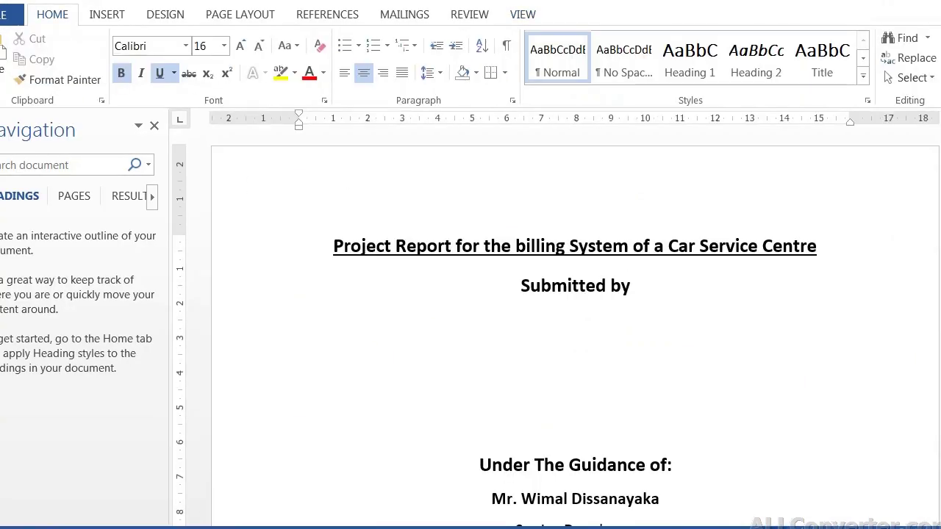
Step: Look through the project report's cover page, from its title down to the logo and college name
{"action": "scroll", "coordinate": [575, 331], "scroll_direction": "down", "scroll_amount": 3}
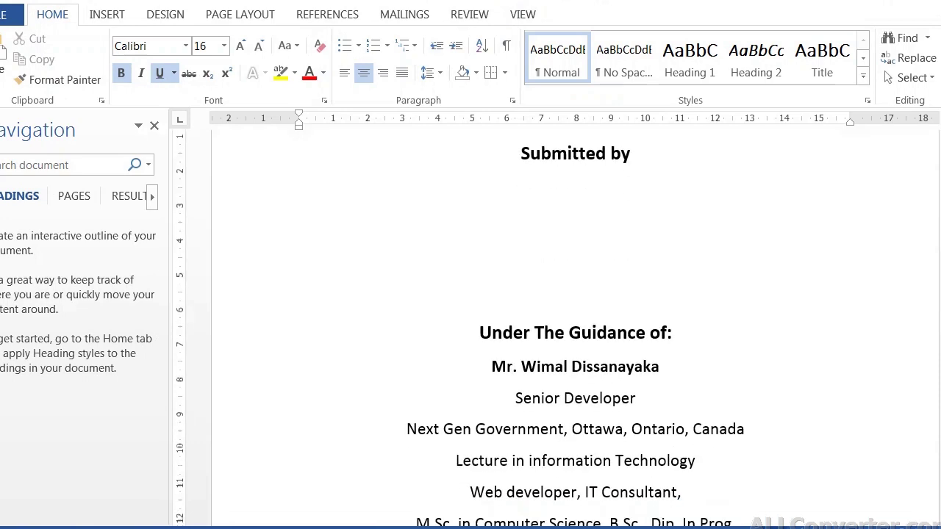
{"action": "scroll", "coordinate": [575, 331], "scroll_direction": "up", "scroll_amount": 2}
{"action": "scroll", "coordinate": [575, 331], "scroll_direction": "down", "scroll_amount": 6}
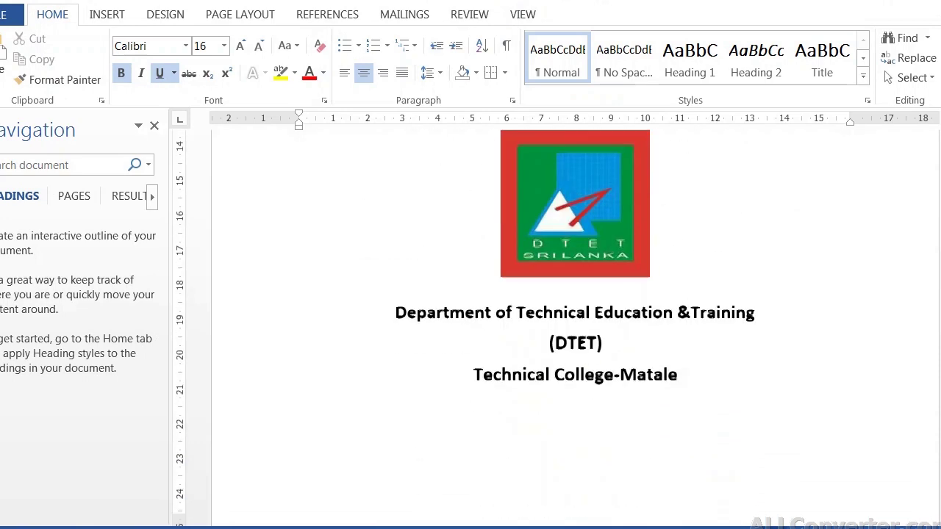
{"action": "scroll", "coordinate": [575, 331], "scroll_direction": "up", "scroll_amount": 2}
{"action": "scroll", "coordinate": [575, 331], "scroll_direction": "down", "scroll_amount": 1}
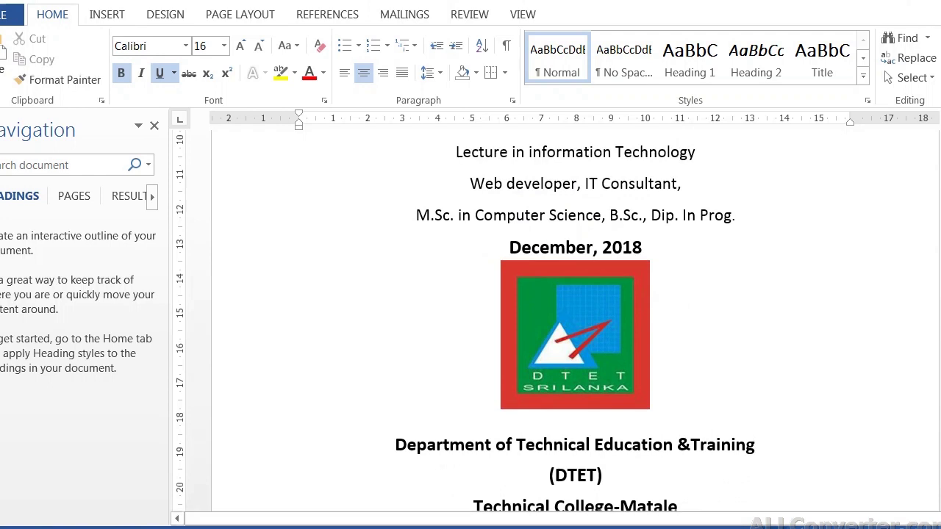
{"action": "left_click", "coordinate": [700, 215]}
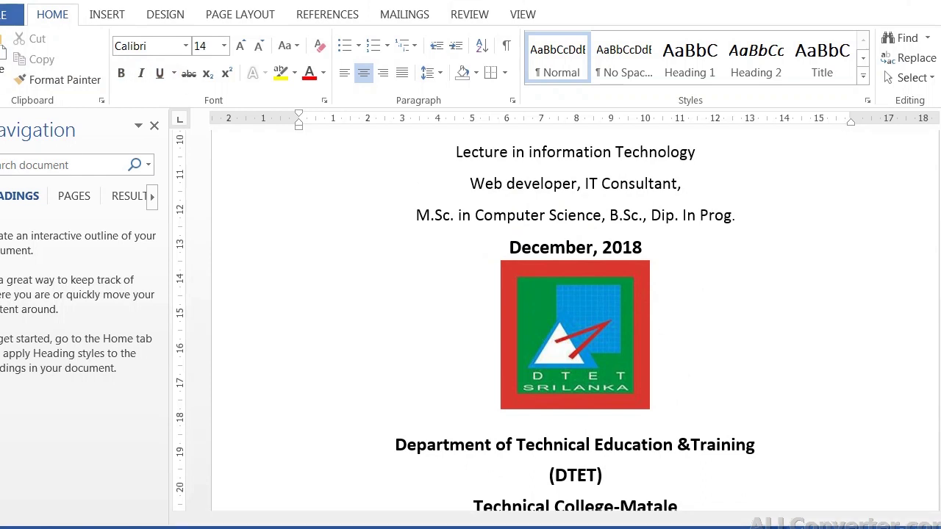
Step: View the report's Info page, its Save As locations, and its Print and Export options, and return to the document
{"action": "left_click", "coordinate": [8, 14]}
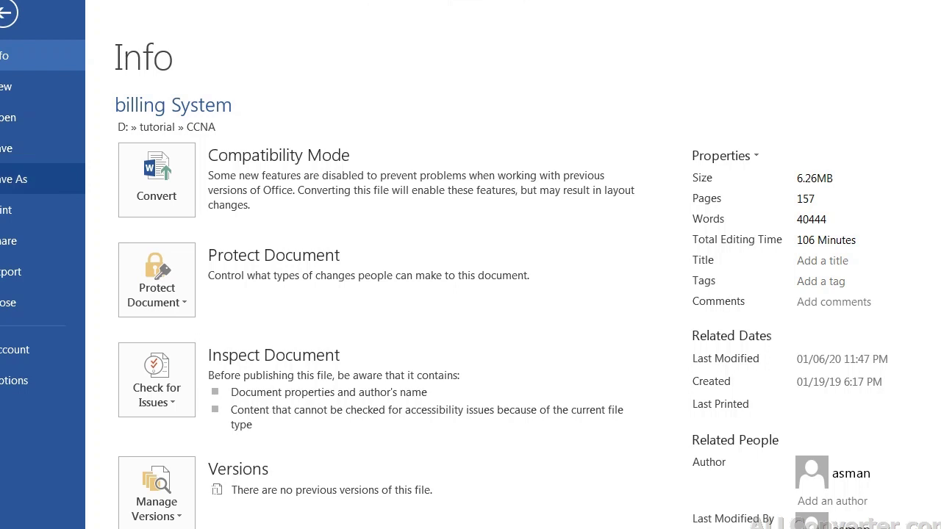
{"action": "left_click", "coordinate": [15, 178]}
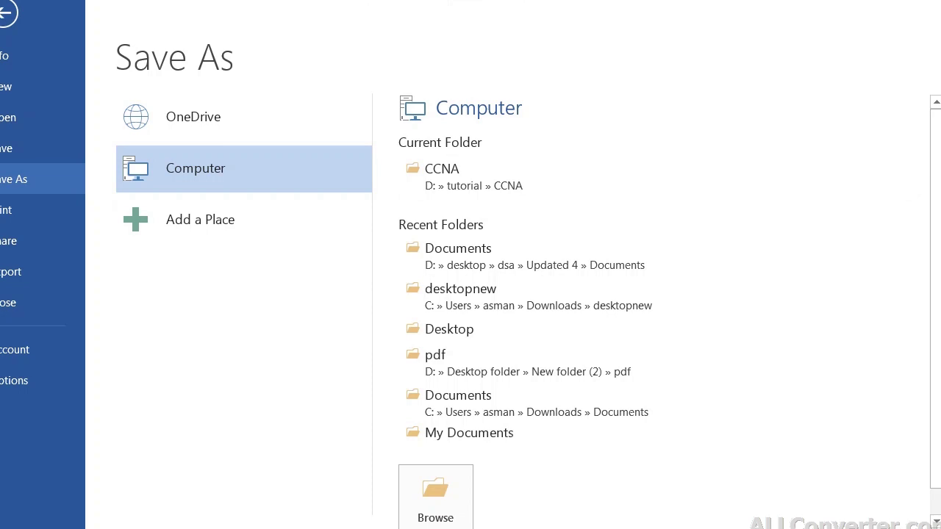
{"action": "scroll", "coordinate": [662, 313], "scroll_direction": "down", "scroll_amount": 1}
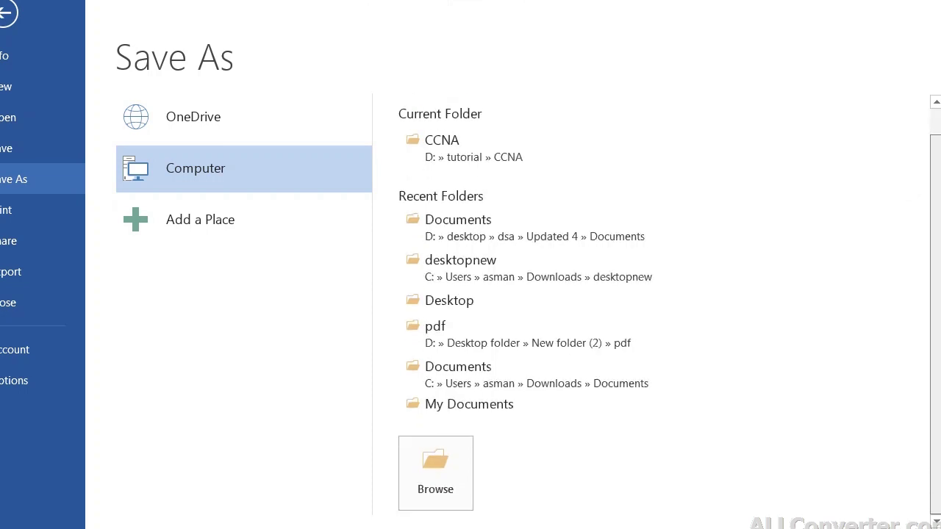
{"action": "scroll", "coordinate": [662, 312], "scroll_direction": "up", "scroll_amount": 1}
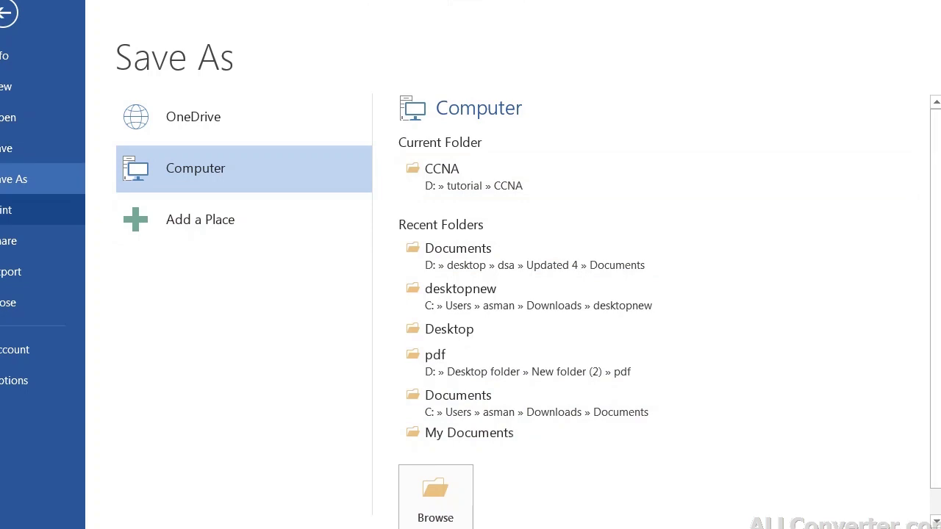
{"action": "left_click", "coordinate": [15, 210]}
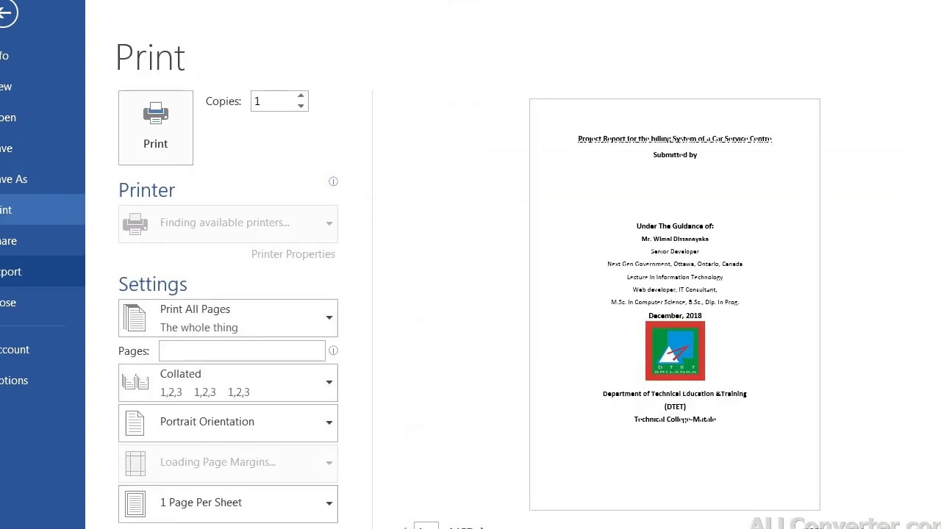
{"action": "left_click", "coordinate": [14, 271]}
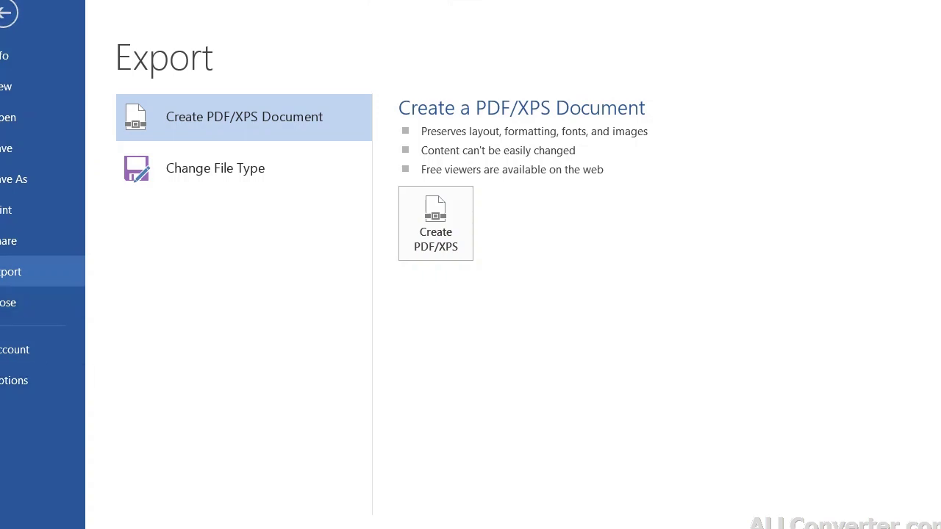
{"action": "left_click", "coordinate": [6, 12]}
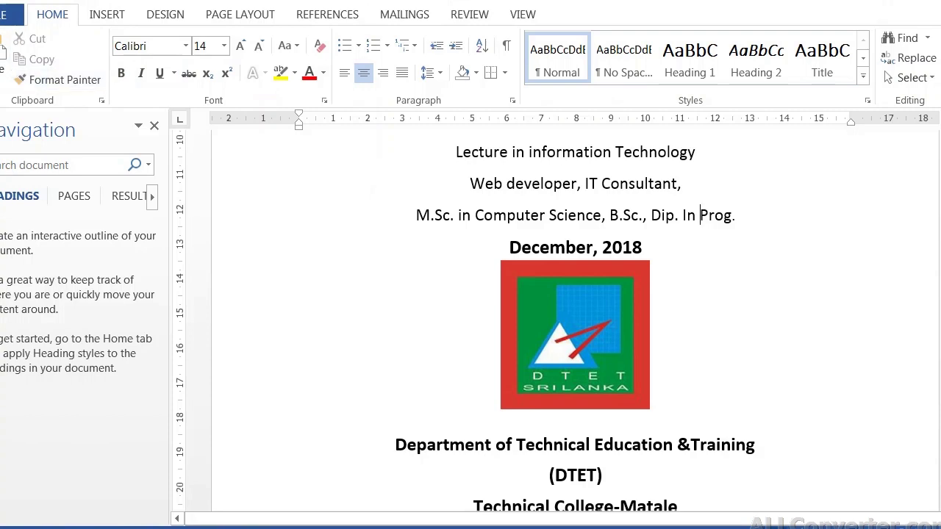
Step: Create another new document from the Blank document template
{"action": "left_click", "coordinate": [6, 14]}
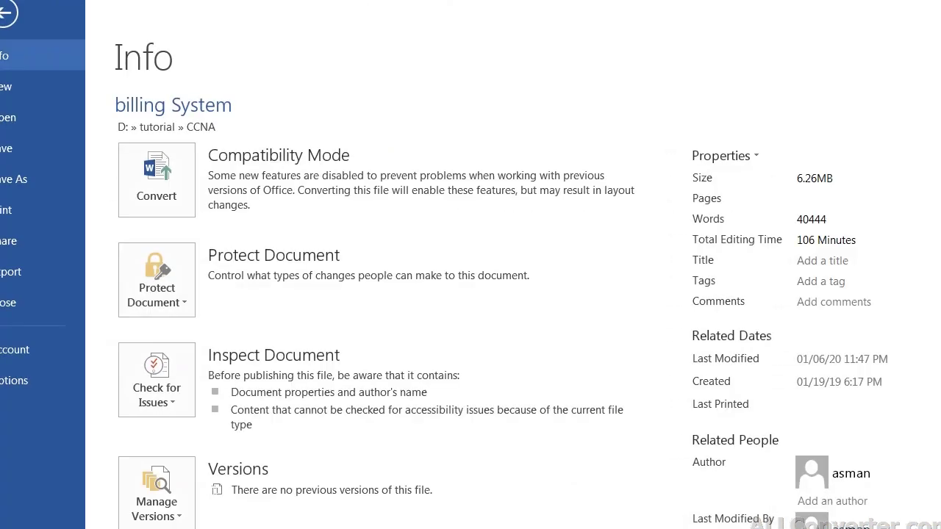
{"action": "left_click", "coordinate": [7, 86]}
{"action": "left_click", "coordinate": [198, 254]}
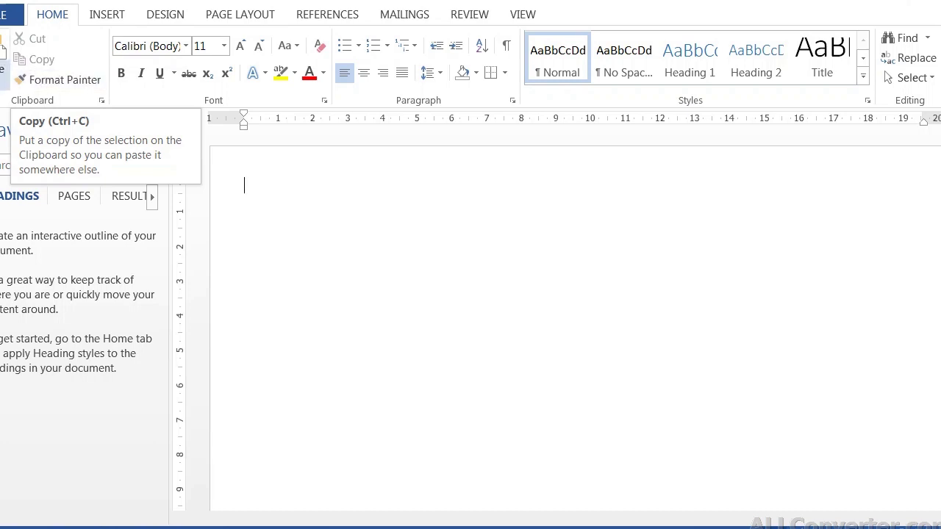
{"action": "left_click", "coordinate": [4, 70]}
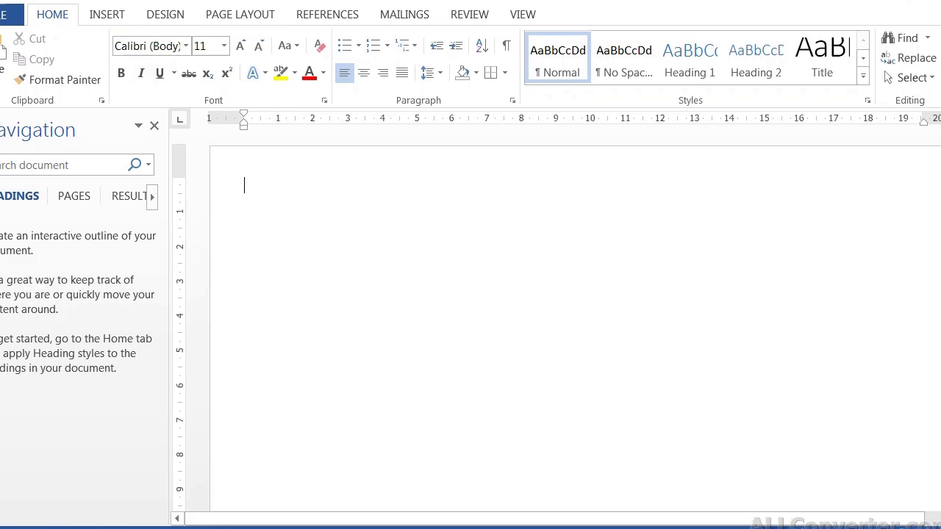
Step: Enter a first name in lowercase on the blank page and set its font size to 72
{"action": "type", "text": "aslam"}
{"action": "left_click_drag", "start_coordinate": [282, 187], "coordinate": [244, 187]}
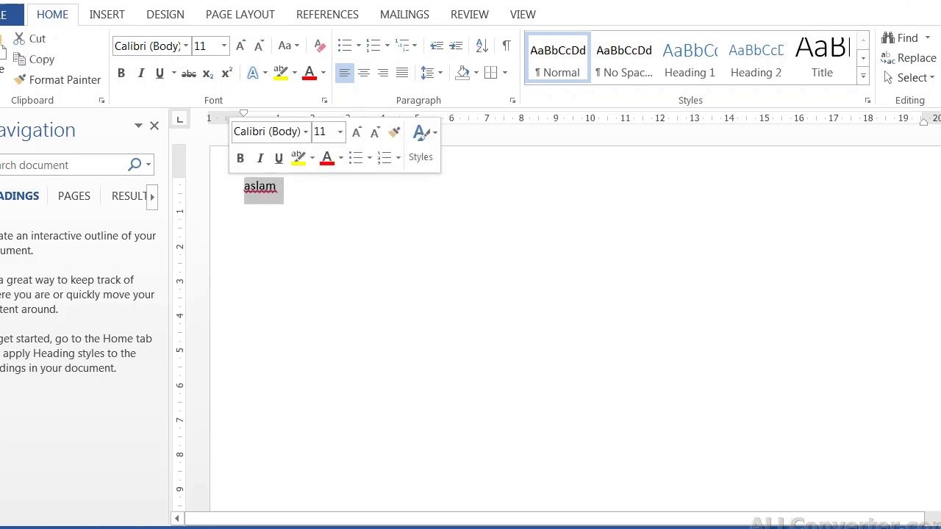
{"action": "left_click", "coordinate": [224, 46]}
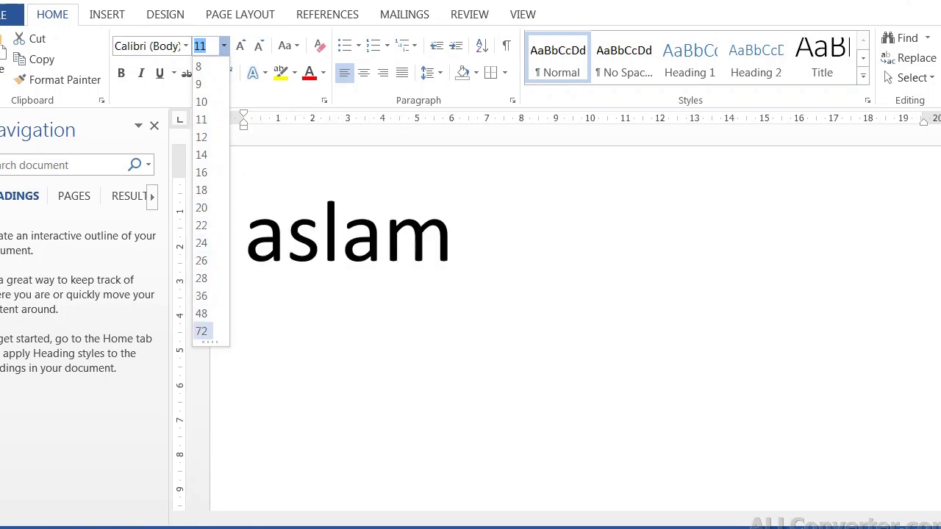
{"action": "left_click", "coordinate": [201, 331]}
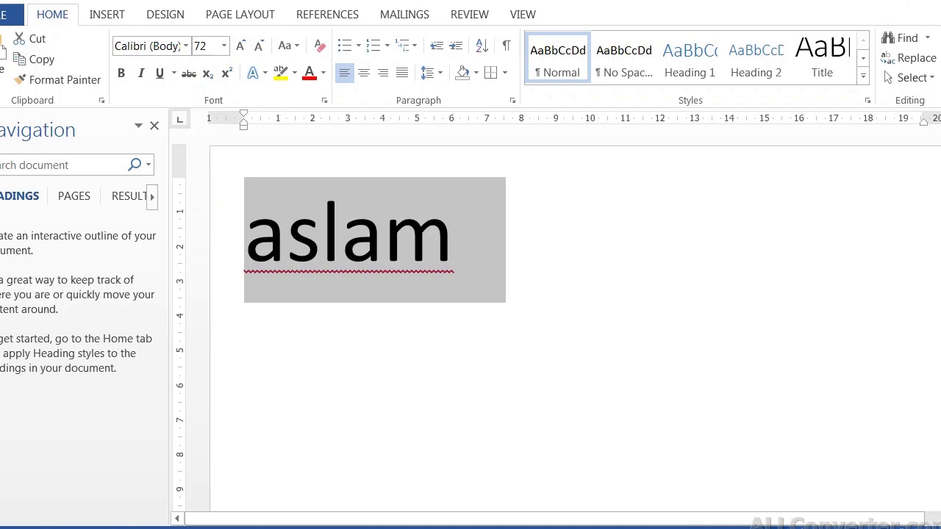
Step: Decrease the selected name's font size in steps to 36 and increase it in steps to 80
{"action": "left_click", "coordinate": [223, 45]}
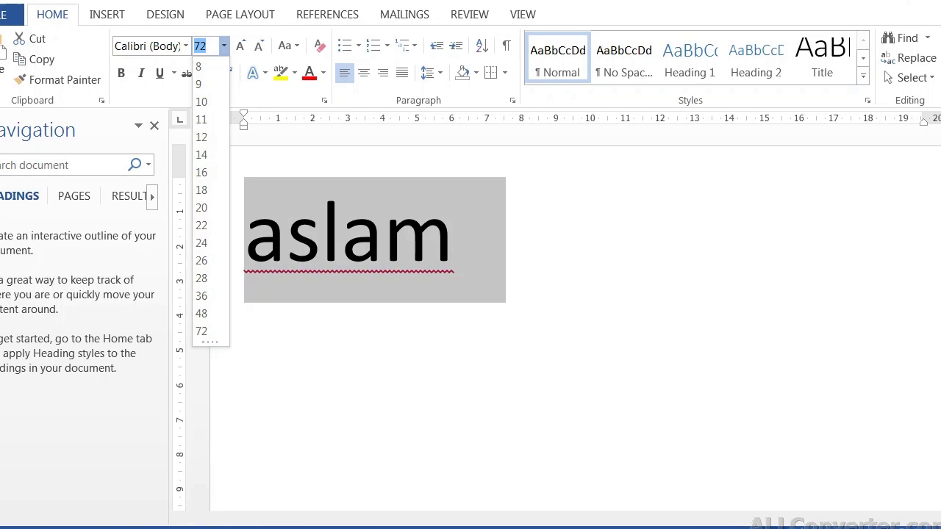
{"action": "key", "text": "Return"}
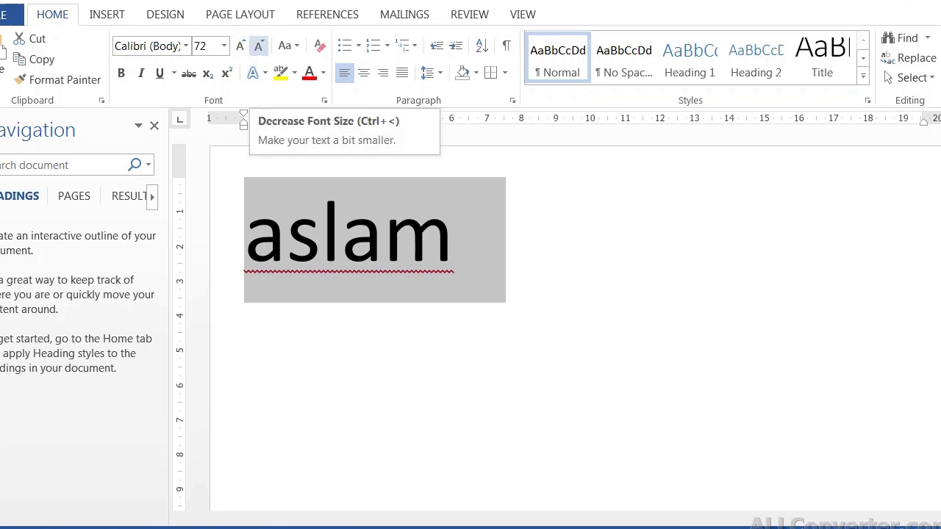
{"action": "left_click", "coordinate": [259, 45]}
{"action": "left_click", "coordinate": [259, 45]}
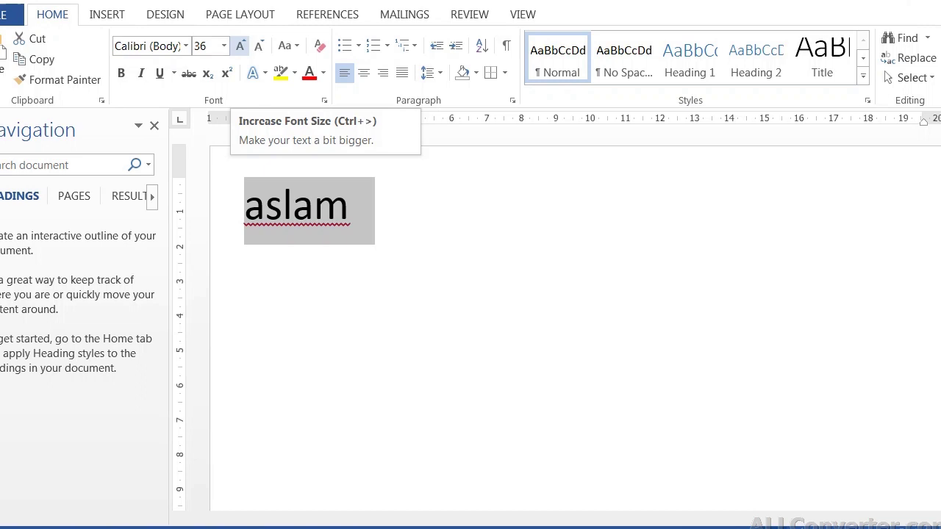
{"action": "left_click", "coordinate": [239, 46]}
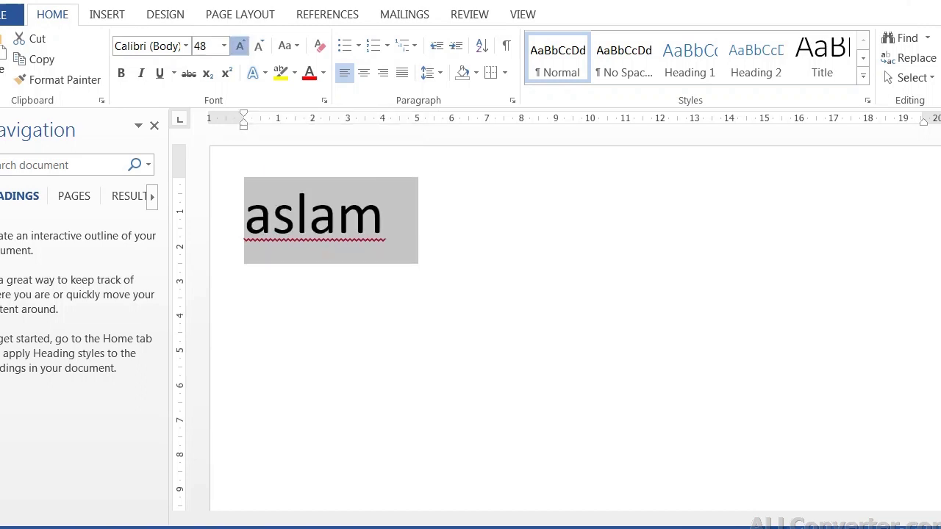
{"action": "left_click", "coordinate": [239, 45]}
{"action": "left_click", "coordinate": [240, 46]}
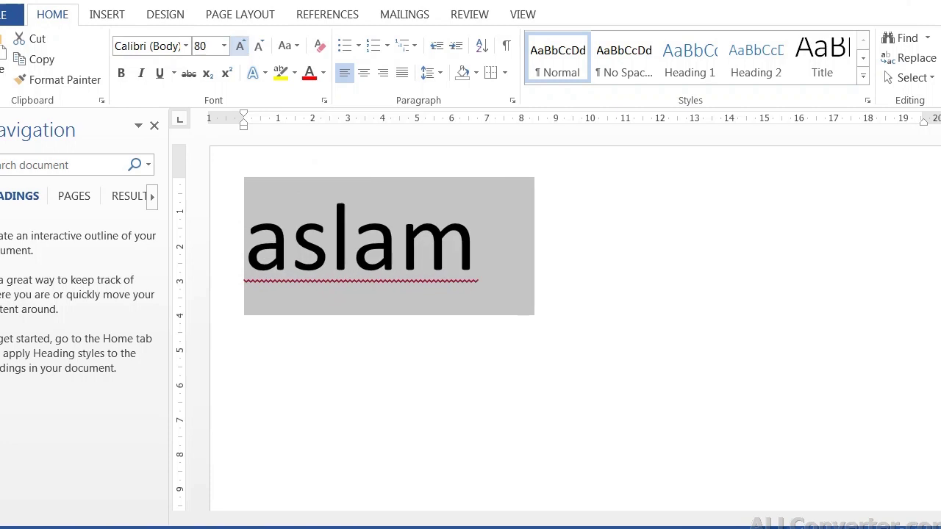
Step: Increase the selected name's font size in steps to 170, checking the preset sizes on the way
{"action": "left_click", "coordinate": [240, 45]}
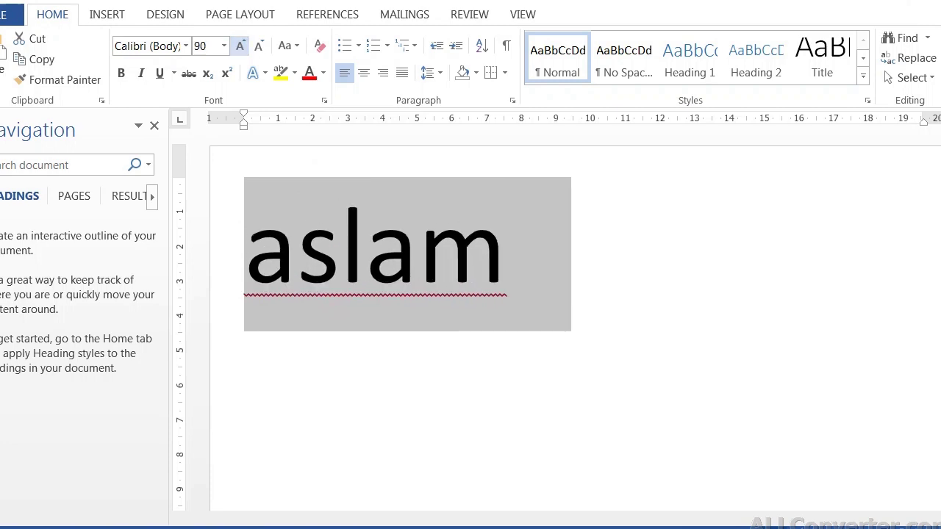
{"action": "left_click", "coordinate": [240, 46]}
{"action": "left_click", "coordinate": [240, 46]}
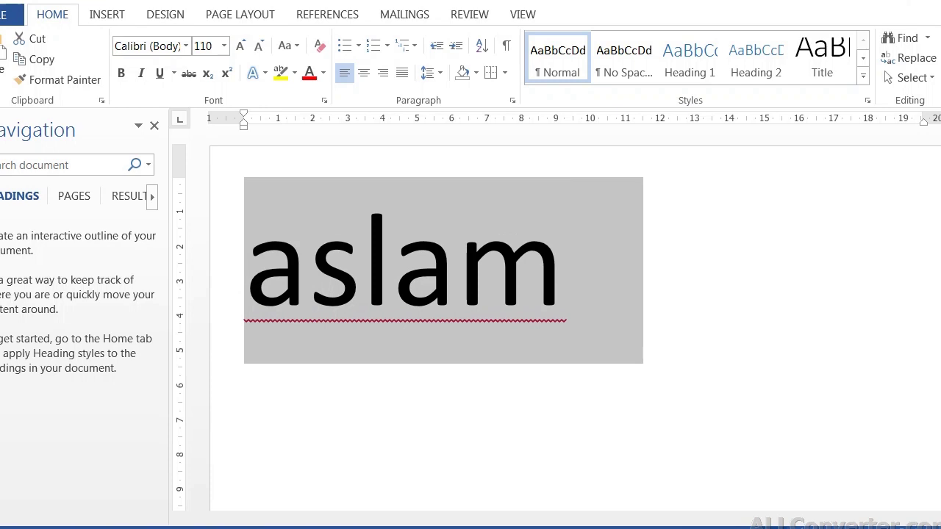
{"action": "left_click", "coordinate": [224, 46]}
{"action": "mouse_move", "coordinate": [209, 342]}
{"action": "left_mouse_down"}
{"action": "mouse_move", "coordinate": [210, 484]}
{"action": "mouse_move", "coordinate": [210, 342]}
{"action": "left_mouse_up"}
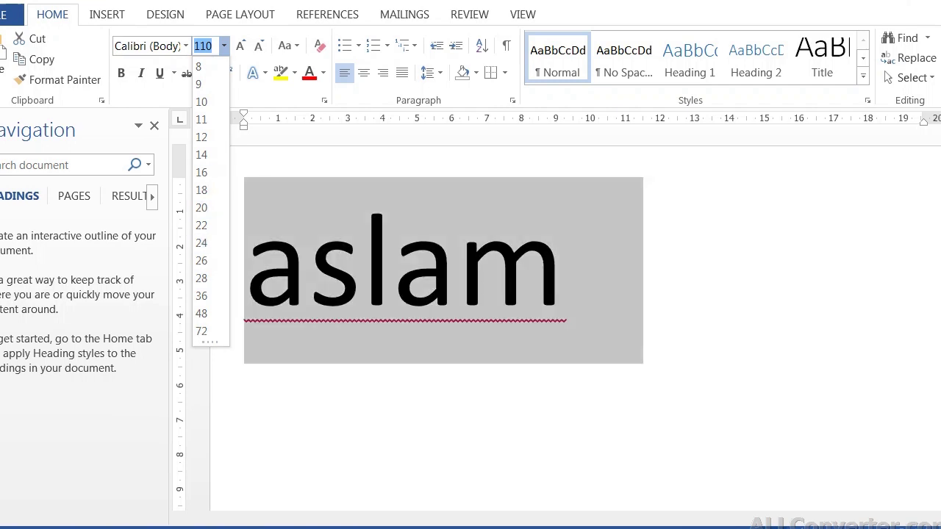
{"action": "left_click", "coordinate": [240, 46]}
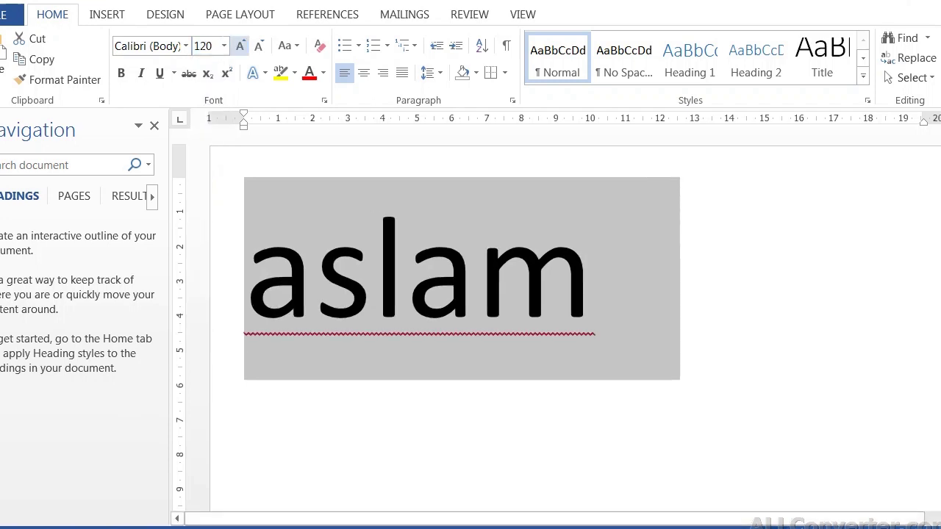
{"action": "left_click", "coordinate": [239, 46]}
{"action": "left_click", "coordinate": [239, 45]}
{"action": "left_click", "coordinate": [239, 46]}
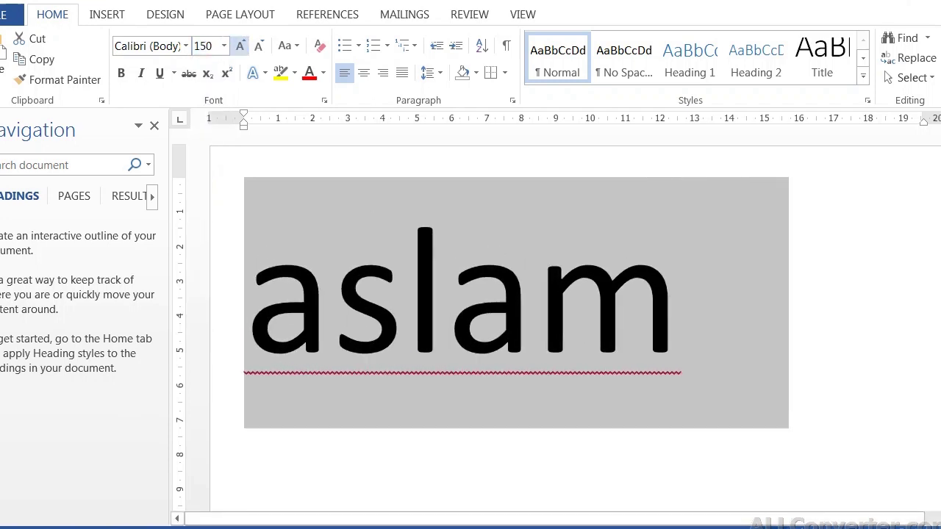
{"action": "left_click", "coordinate": [239, 45]}
{"action": "left_click", "coordinate": [240, 45]}
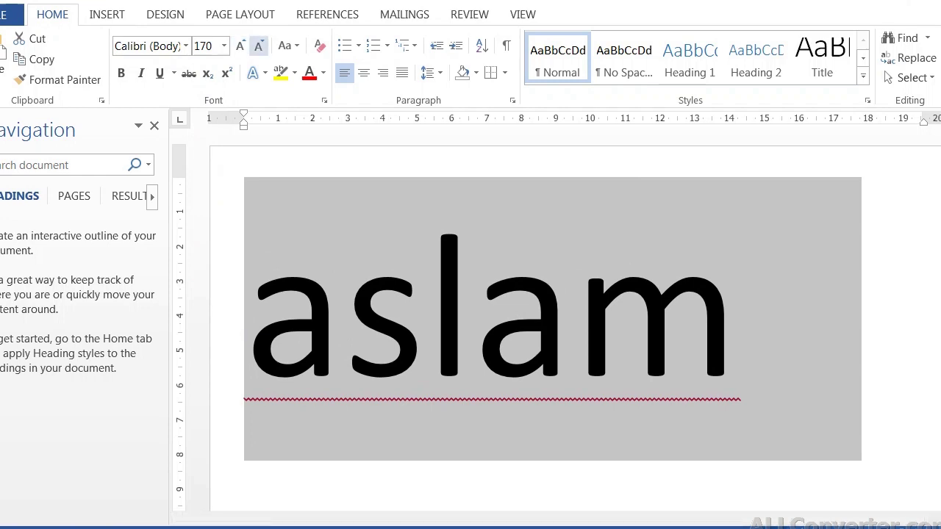
Step: Decrease the selected name's font size in steps to 36, and bring it back up to 72
{"action": "left_click", "coordinate": [258, 45]}
{"action": "left_click", "coordinate": [258, 45]}
{"action": "left_click", "coordinate": [258, 45]}
{"action": "left_click", "coordinate": [258, 45]}
{"action": "left_click", "coordinate": [258, 45]}
{"action": "left_click", "coordinate": [258, 46]}
{"action": "left_click", "coordinate": [258, 46]}
{"action": "left_click", "coordinate": [258, 46]}
{"action": "left_click", "coordinate": [258, 46]}
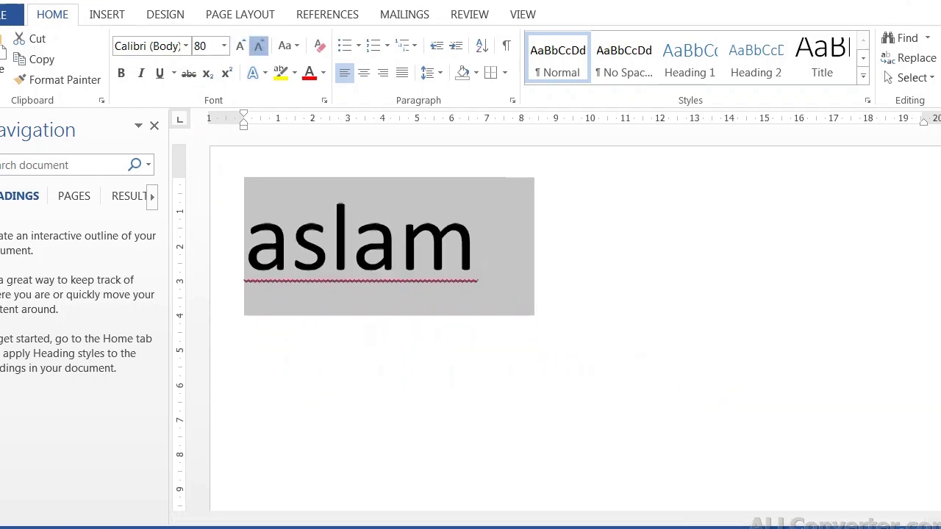
{"action": "left_click", "coordinate": [258, 45]}
{"action": "left_click", "coordinate": [258, 46]}
{"action": "left_click", "coordinate": [258, 46]}
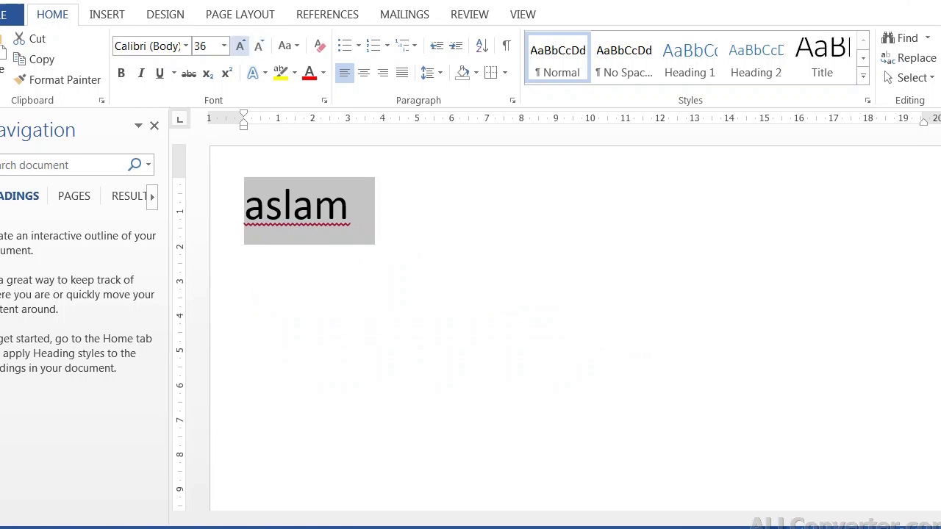
{"action": "left_click", "coordinate": [239, 46]}
{"action": "left_click", "coordinate": [239, 46]}
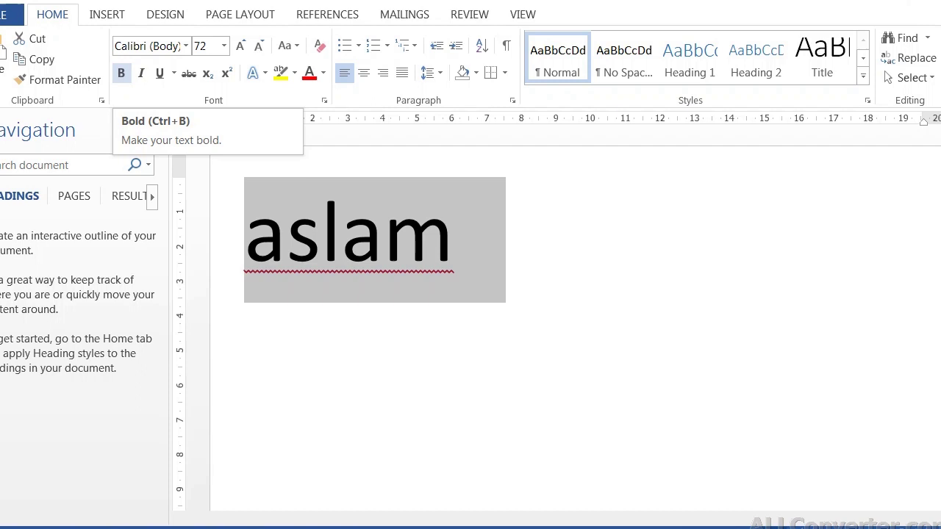
Step: Make the selected name bold, italic and underlined
{"action": "left_click", "coordinate": [121, 73]}
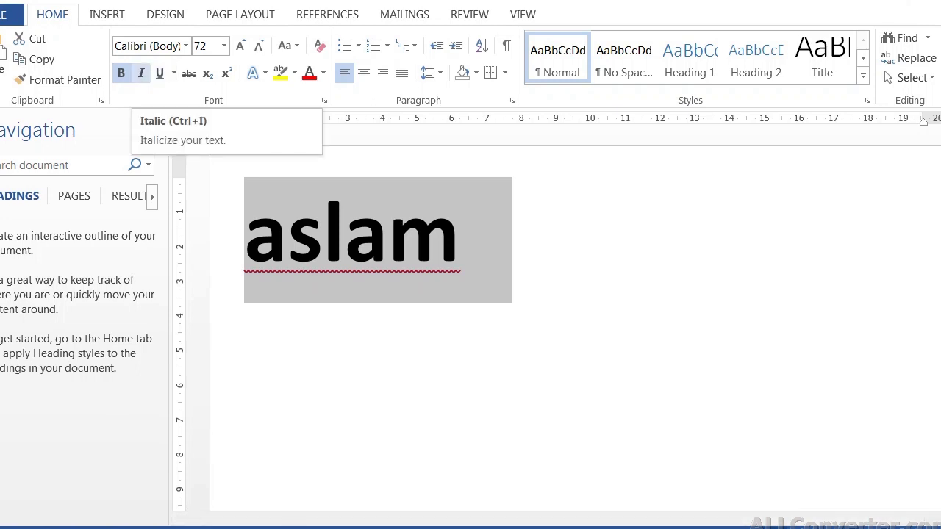
{"action": "left_click", "coordinate": [140, 73]}
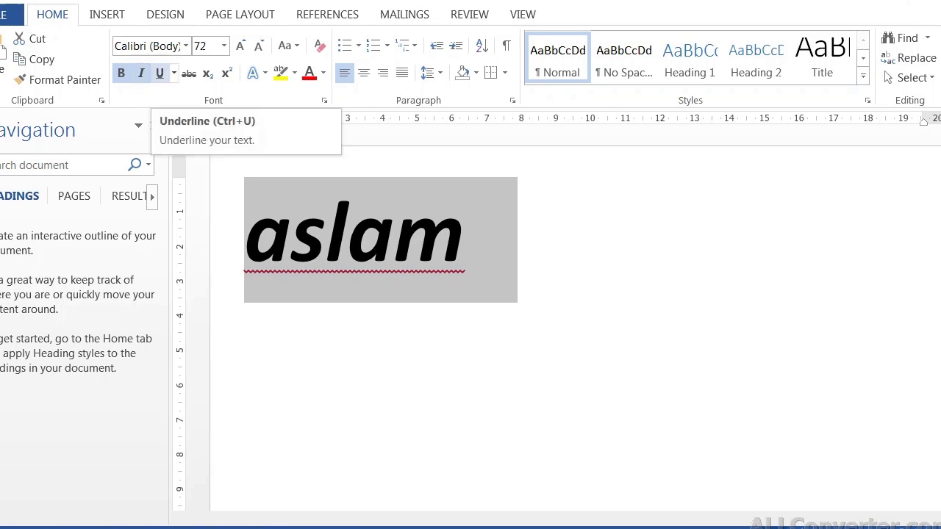
{"action": "left_click", "coordinate": [159, 73]}
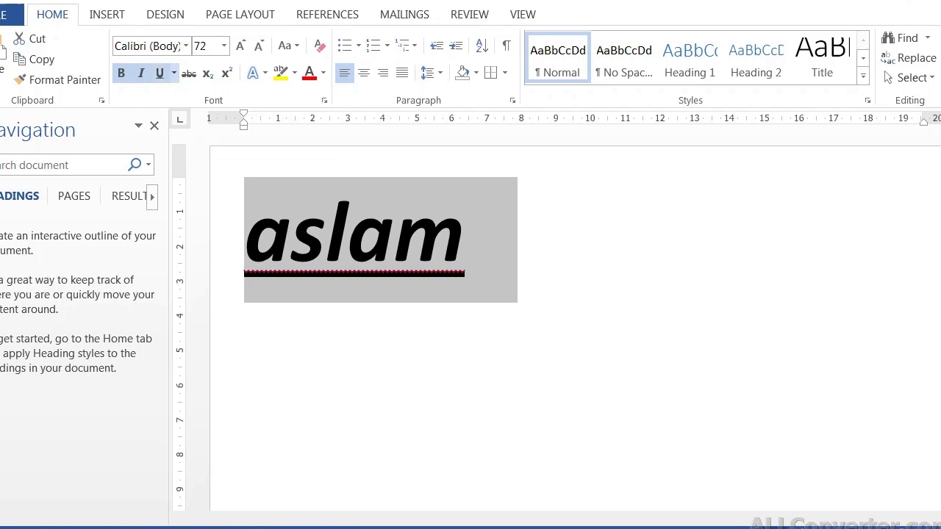
Step: Change the name's underline to a double line and to a wavy line
{"action": "left_click", "coordinate": [174, 73]}
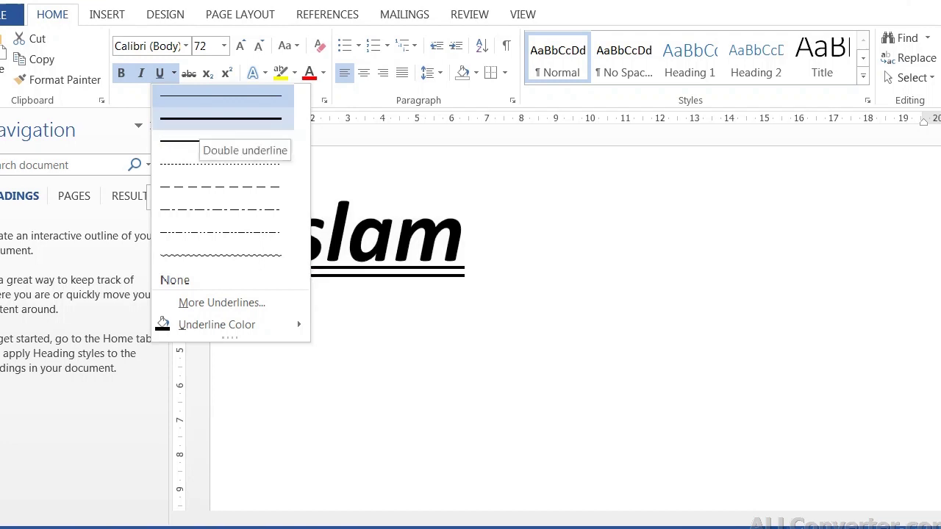
{"action": "left_click", "coordinate": [193, 120]}
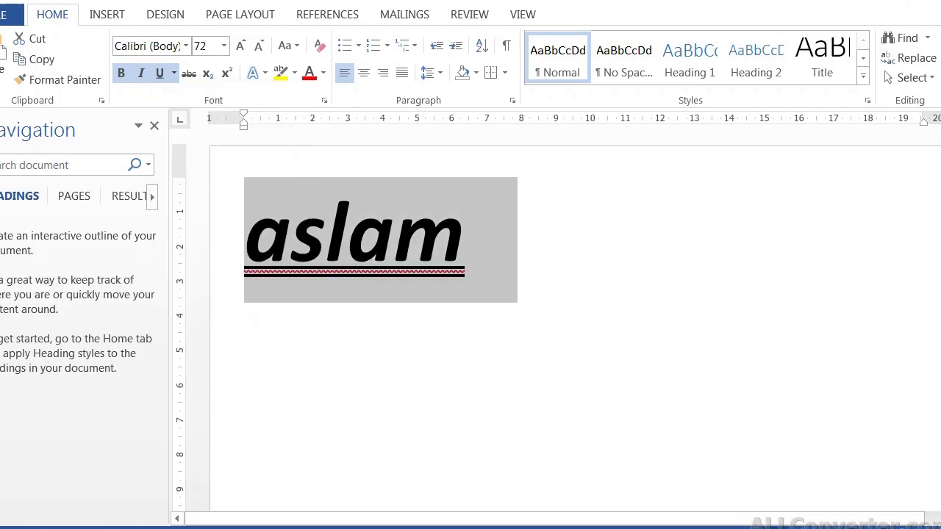
{"action": "left_click", "coordinate": [174, 73]}
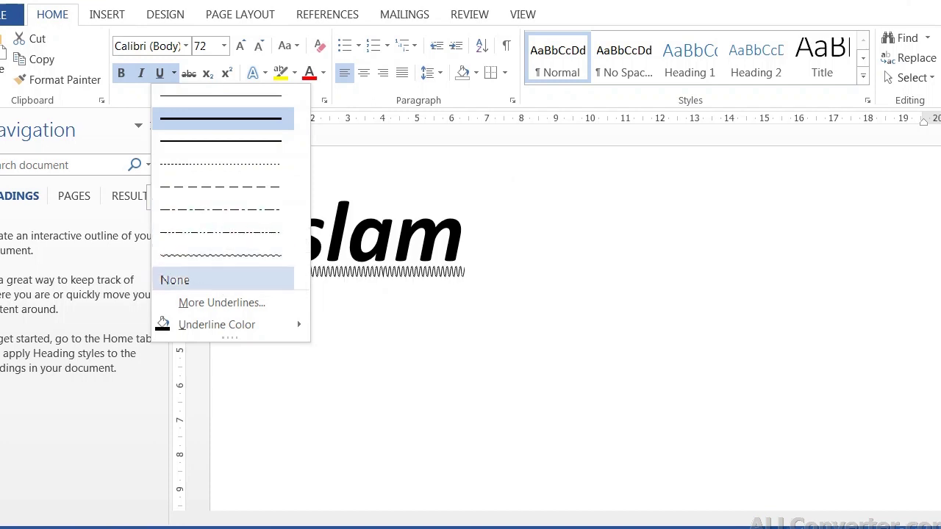
{"action": "left_click", "coordinate": [191, 255]}
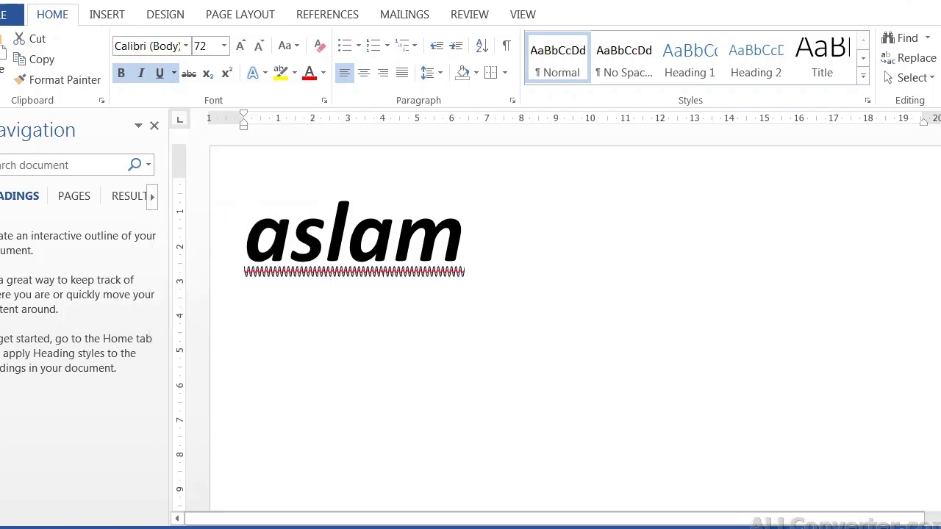
Step: Color the name's wavy underline standard red and change it to a dark theme blue
{"action": "left_click", "coordinate": [174, 72]}
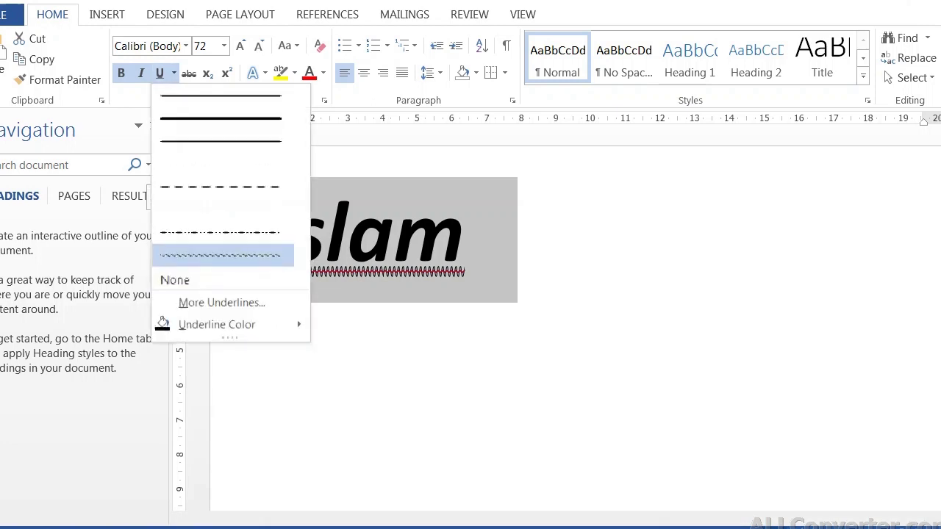
{"action": "mouse_move", "coordinate": [217, 324]}
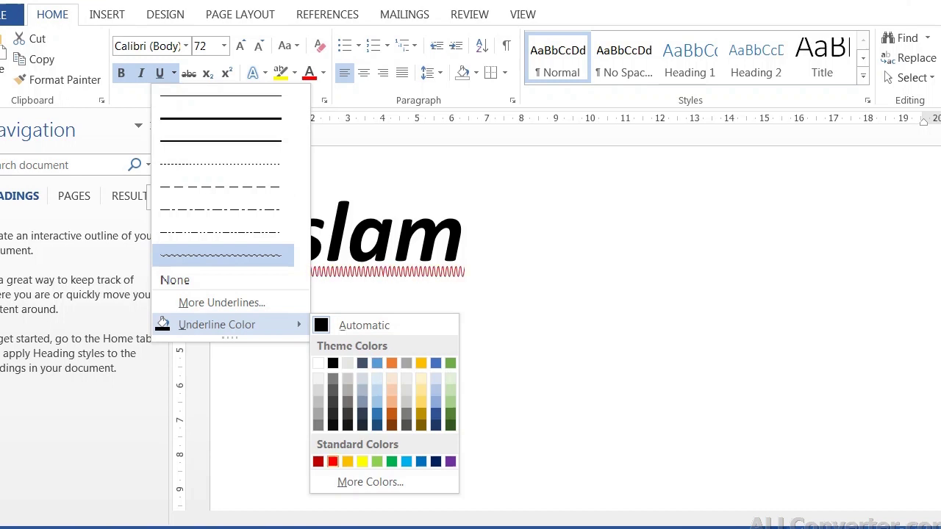
{"action": "left_click", "coordinate": [332, 461]}
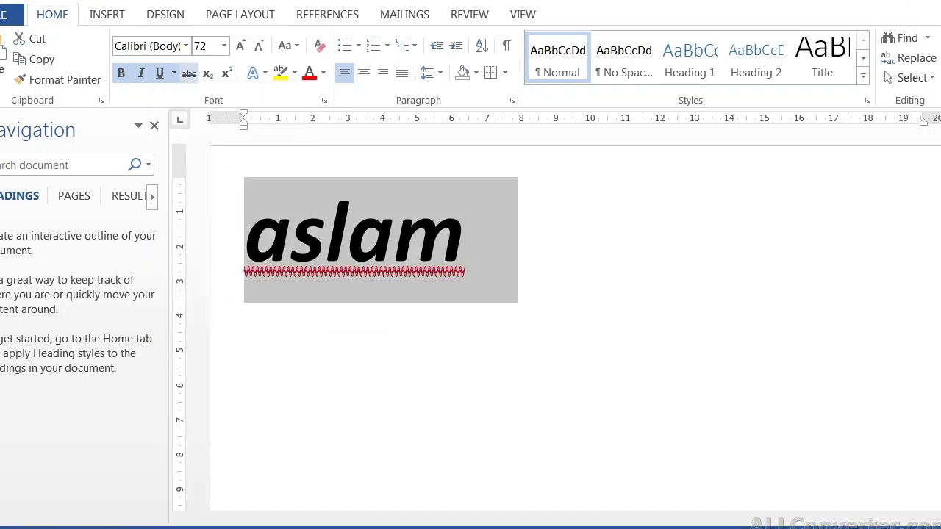
{"action": "left_click", "coordinate": [173, 72]}
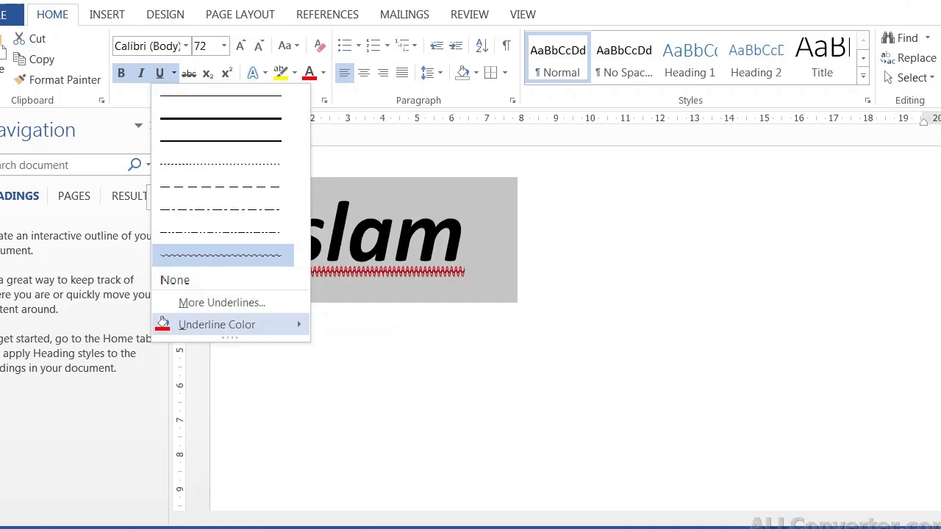
{"action": "mouse_move", "coordinate": [220, 324]}
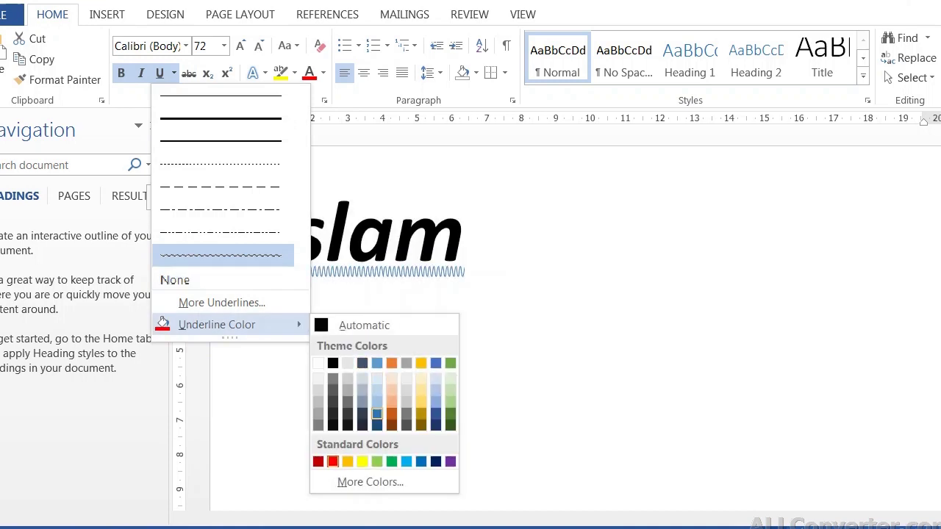
{"action": "left_click", "coordinate": [377, 414]}
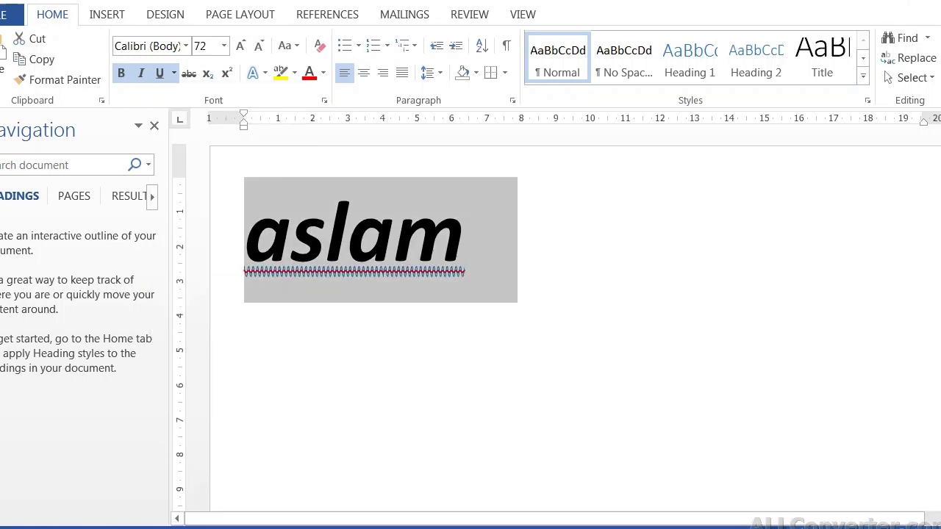
Step: Remove the underline from the name and select the whole text again
{"action": "left_click", "coordinate": [174, 73]}
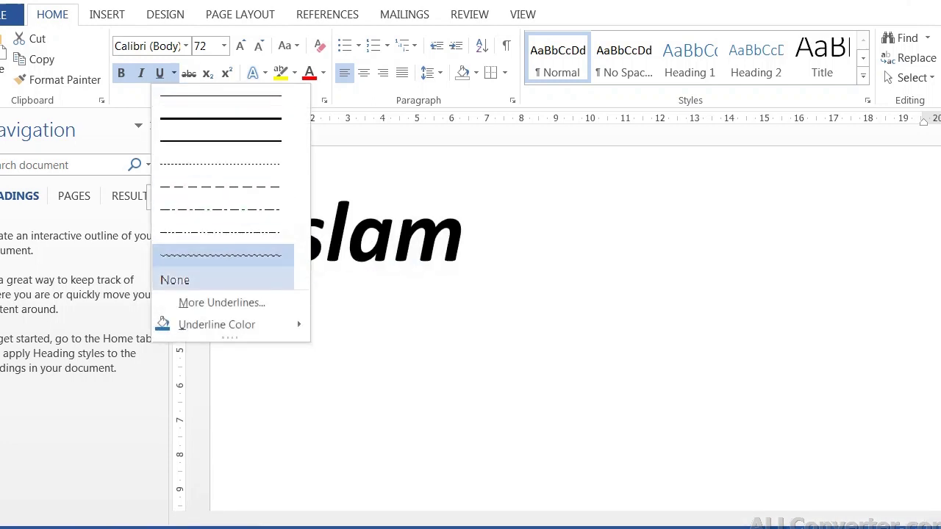
{"action": "left_click", "coordinate": [174, 280]}
{"action": "left_click", "coordinate": [355, 230]}
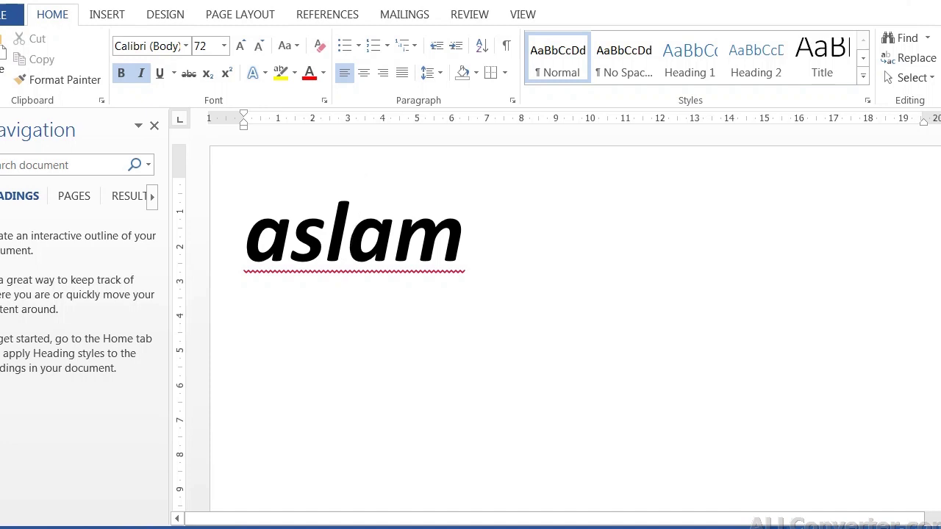
{"action": "left_click", "coordinate": [473, 231]}
{"action": "key", "text": "ctrl+a"}
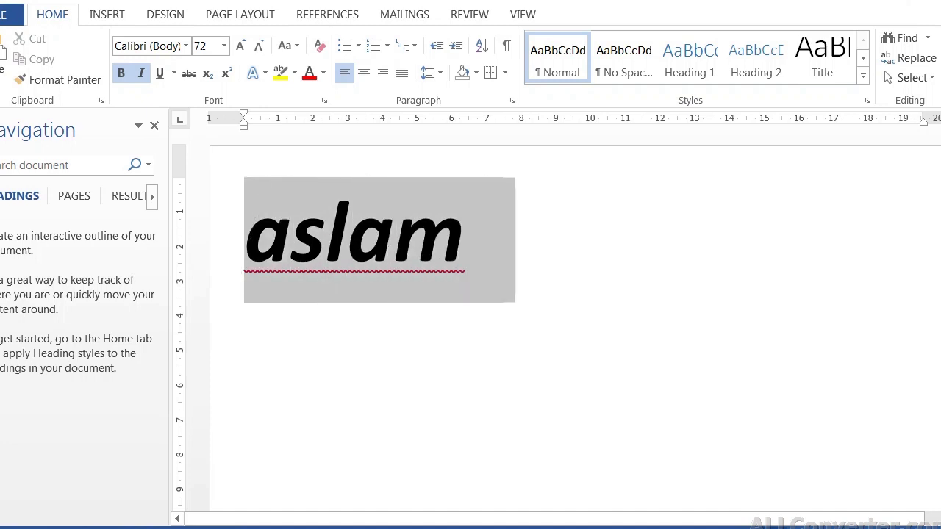
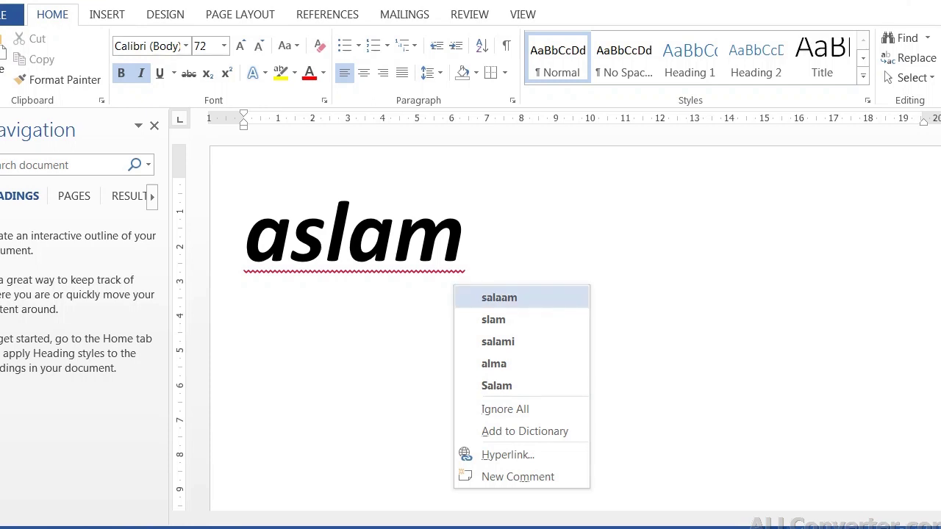
Step: Review the spelling suggestions for the name and apply Ignore All to its spelling error
{"action": "key", "text": "Down"}
{"action": "key", "text": "Up"}
{"action": "key", "text": "Down"}
{"action": "key", "text": "Down"}
{"action": "key", "text": "Down"}
{"action": "key", "text": "Down"}
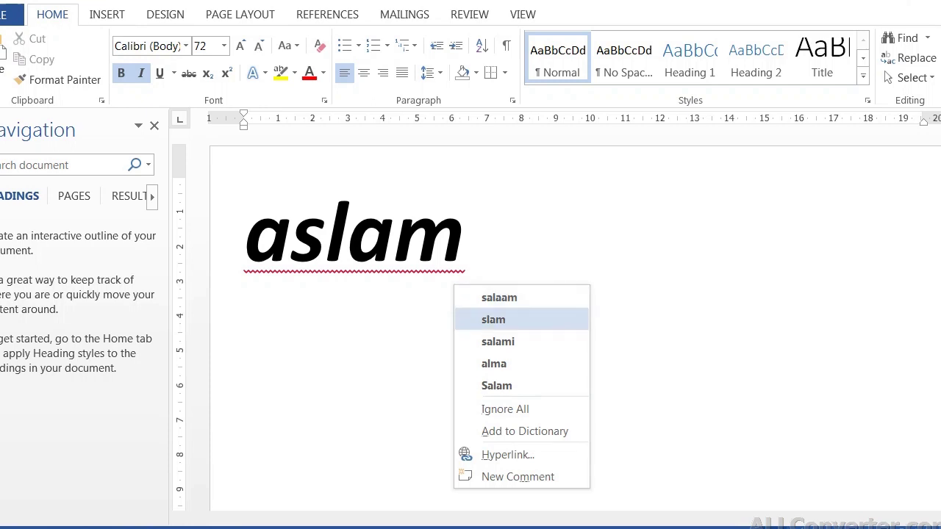
{"action": "key", "text": "Down"}
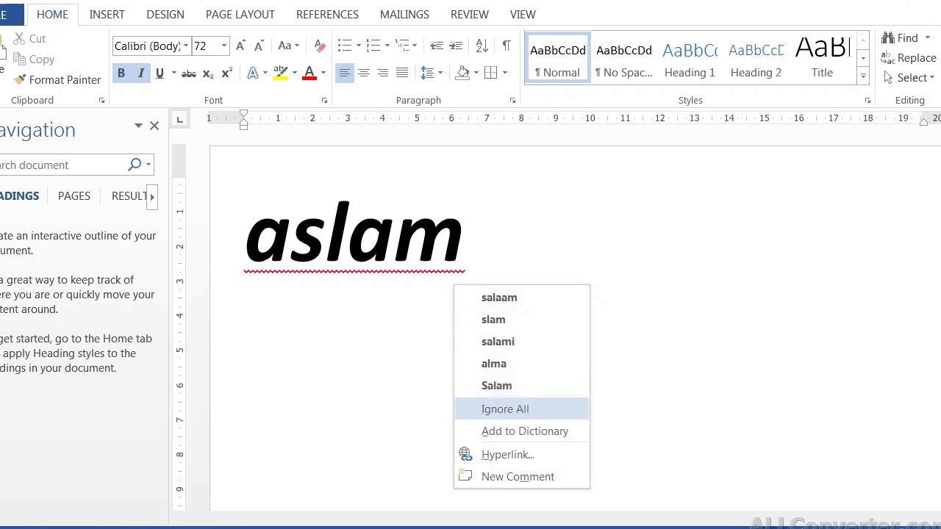
{"action": "key", "text": "Up"}
{"action": "key", "text": "Up"}
{"action": "key", "text": "Up"}
{"action": "key", "text": "Up"}
{"action": "key", "text": "Down"}
{"action": "key", "text": "Down"}
{"action": "key", "text": "Down"}
{"action": "key", "text": "Down"}
{"action": "key", "text": "Return"}
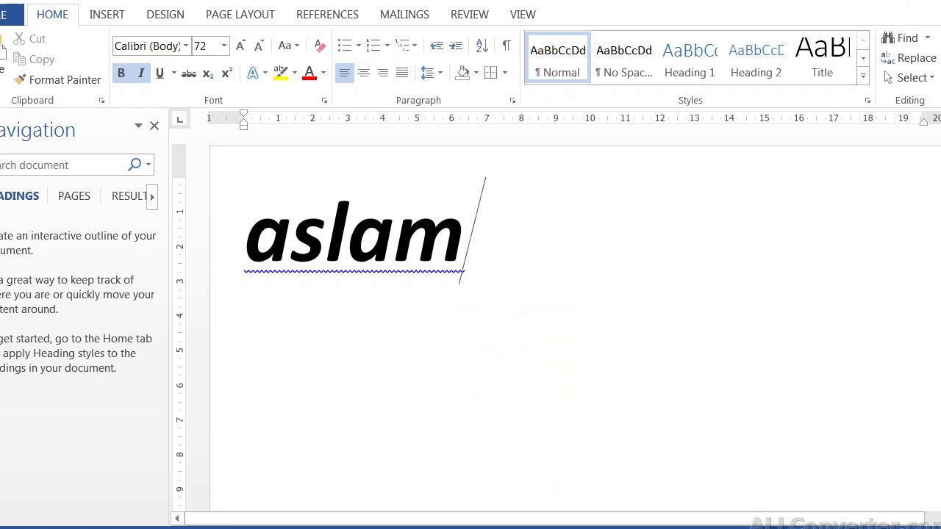
Step: Bring up the grammar suggestions for the name and accept the version with a capital first letter
{"action": "key", "text": "Left"}
{"action": "key", "text": "Left"}
{"action": "key", "text": "Menu"}
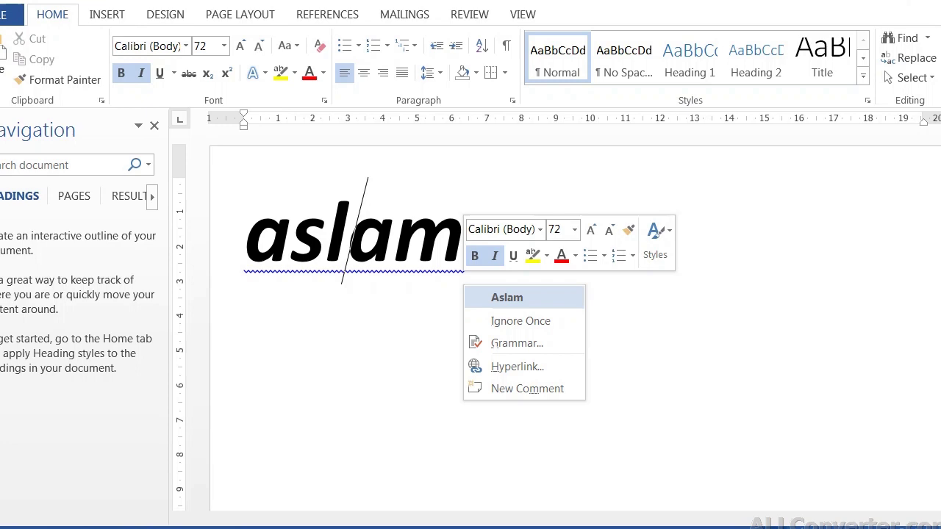
{"action": "key", "text": "Down"}
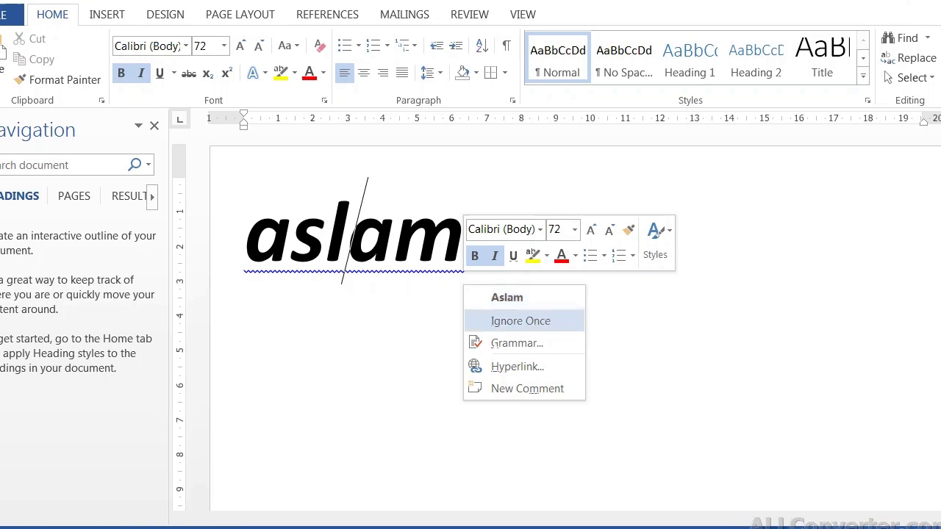
{"action": "key", "text": "Up"}
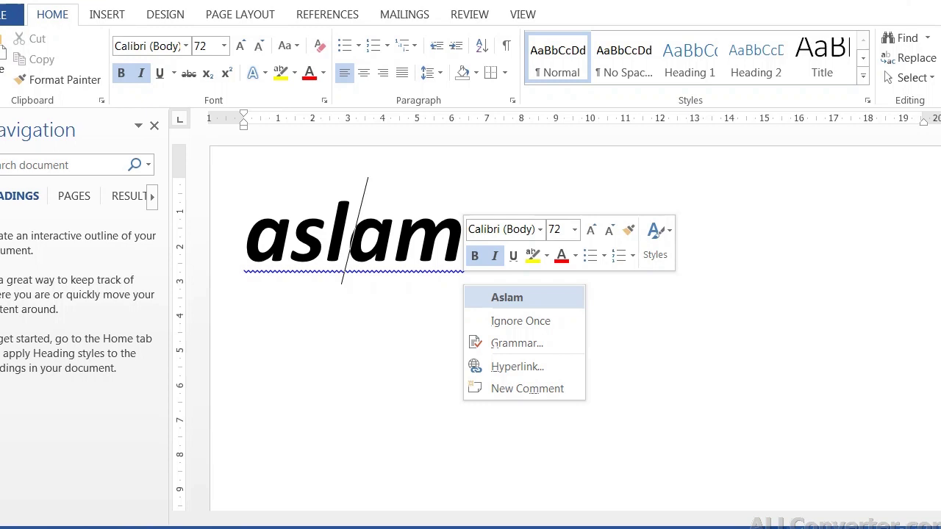
{"action": "key", "text": "Return"}
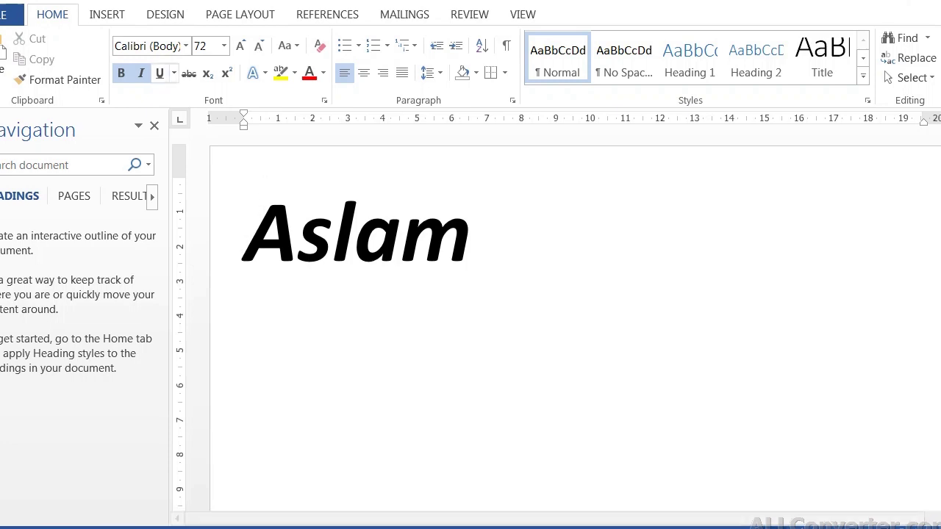
Step: Select the whole name and change its font to Lucida Calligraphy and on to Adobe Garamond Pro Bold
{"action": "key", "text": "shift+Right"}
{"action": "key", "text": "shift+Right"}
{"action": "key", "text": "shift+Right"}
{"action": "key", "text": "shift+Right"}
{"action": "key", "text": "shift+Right"}
{"action": "key", "text": "shift+Right"}
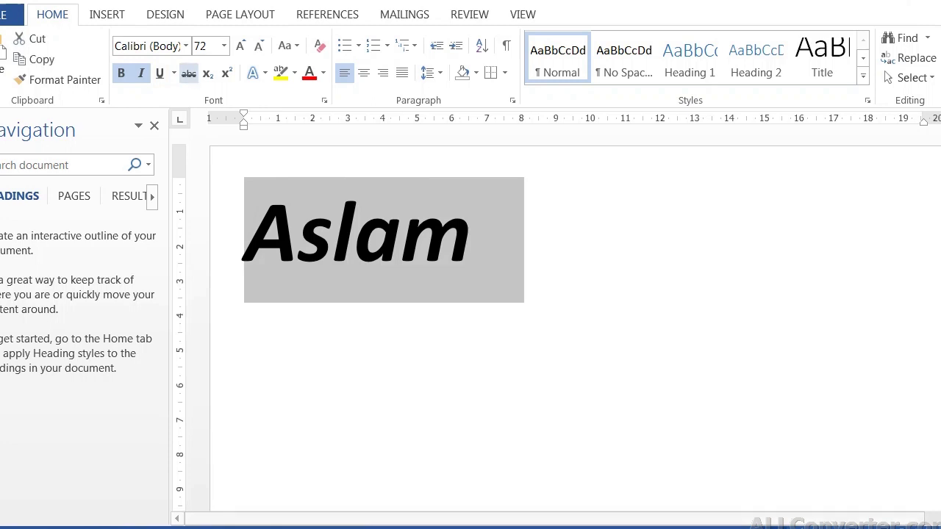
{"action": "left_click", "coordinate": [185, 46]}
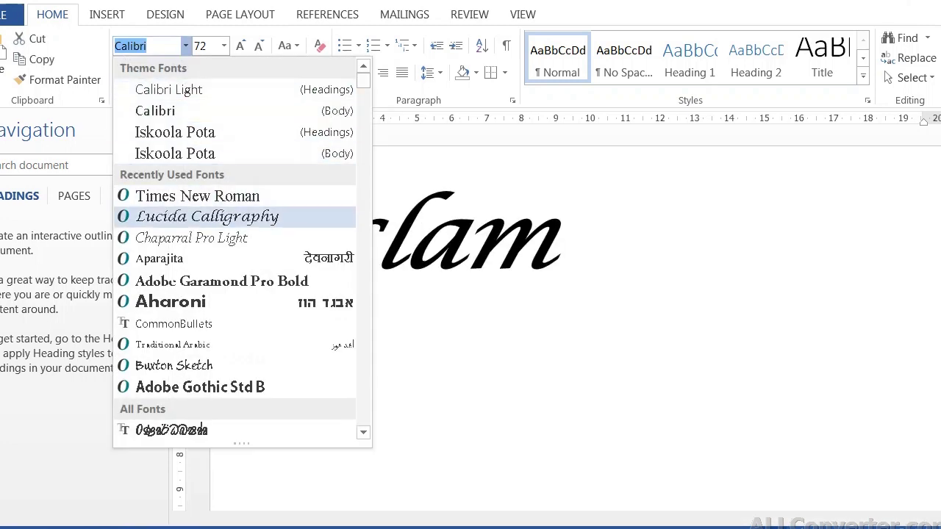
{"action": "left_click", "coordinate": [191, 216]}
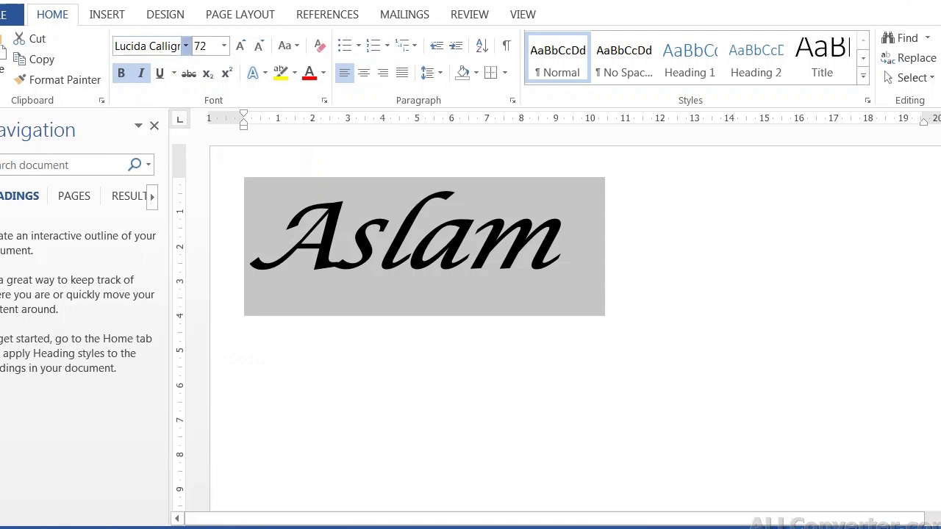
{"action": "left_click", "coordinate": [185, 46]}
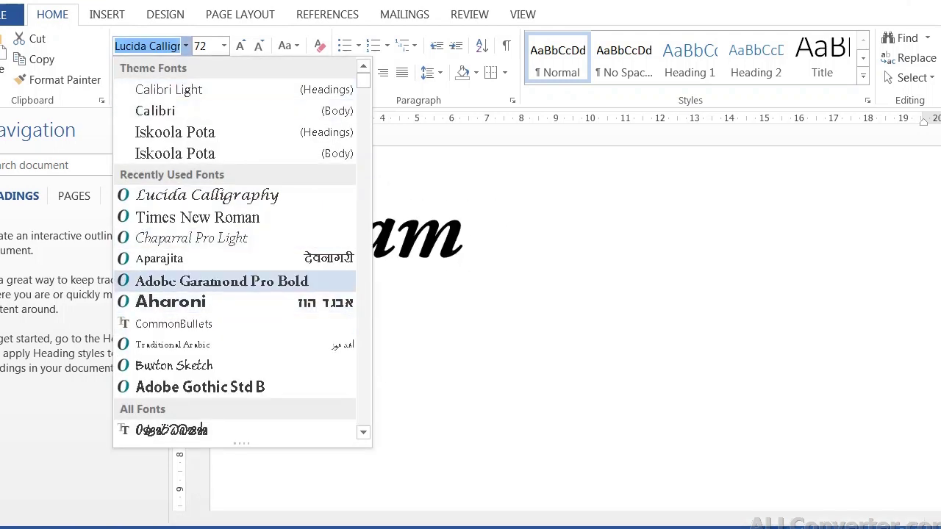
{"action": "left_click", "coordinate": [220, 281]}
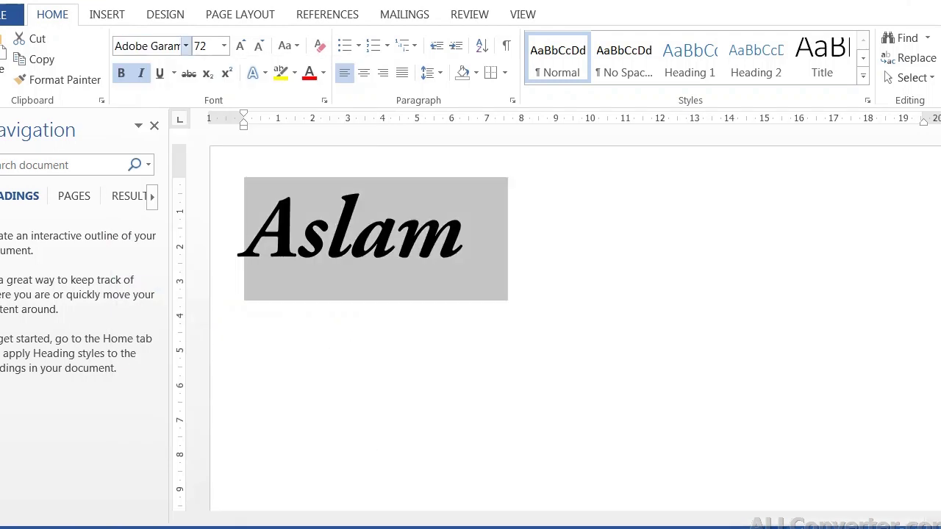
Step: Change the selected name's font to the Sinhala typeface aKandyNew
{"action": "left_click", "coordinate": [185, 46]}
{"action": "scroll", "coordinate": [220, 281], "scroll_direction": "down", "scroll_amount": 6}
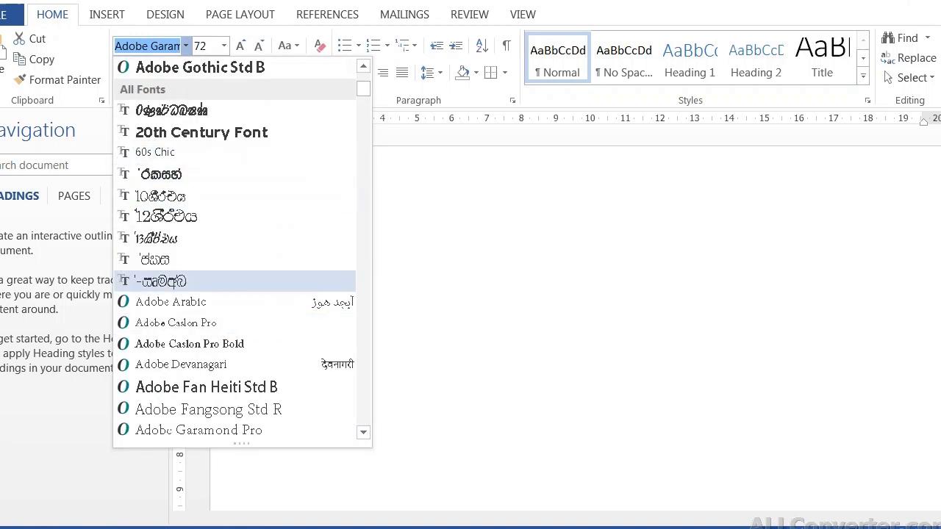
{"action": "scroll", "coordinate": [220, 322], "scroll_direction": "down", "scroll_amount": 1}
{"action": "scroll", "coordinate": [221, 322], "scroll_direction": "down", "scroll_amount": 4}
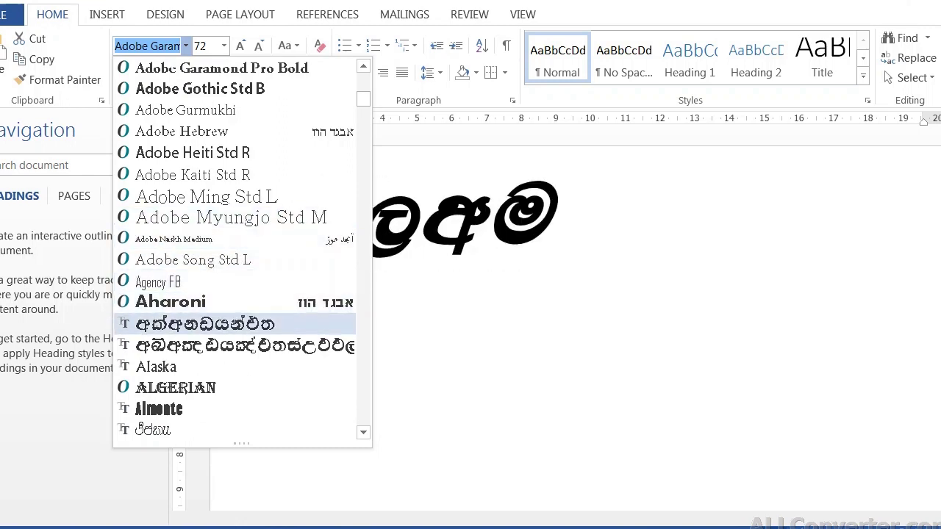
{"action": "left_click", "coordinate": [205, 323]}
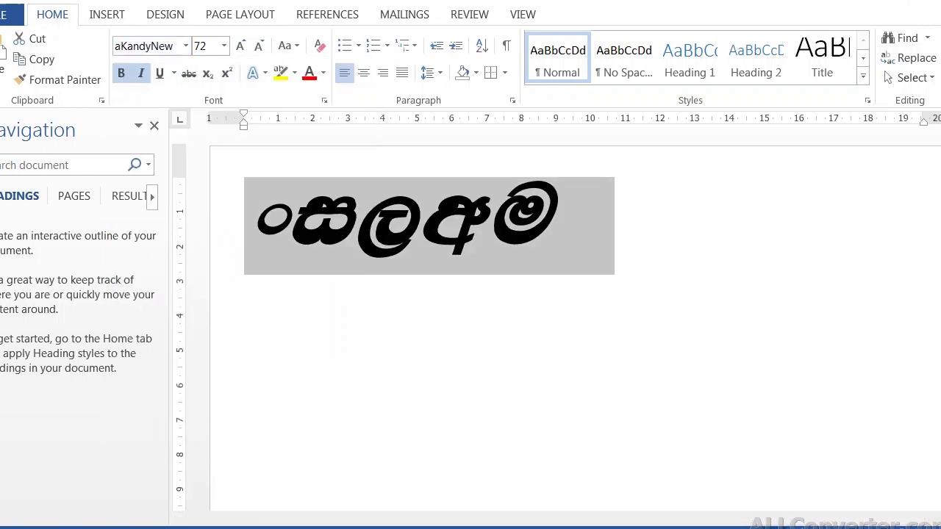
Step: Set the selected name's font to Adobe Ming Std L
{"action": "left_click", "coordinate": [185, 46]}
{"action": "scroll", "coordinate": [221, 343], "scroll_direction": "down", "scroll_amount": 9}
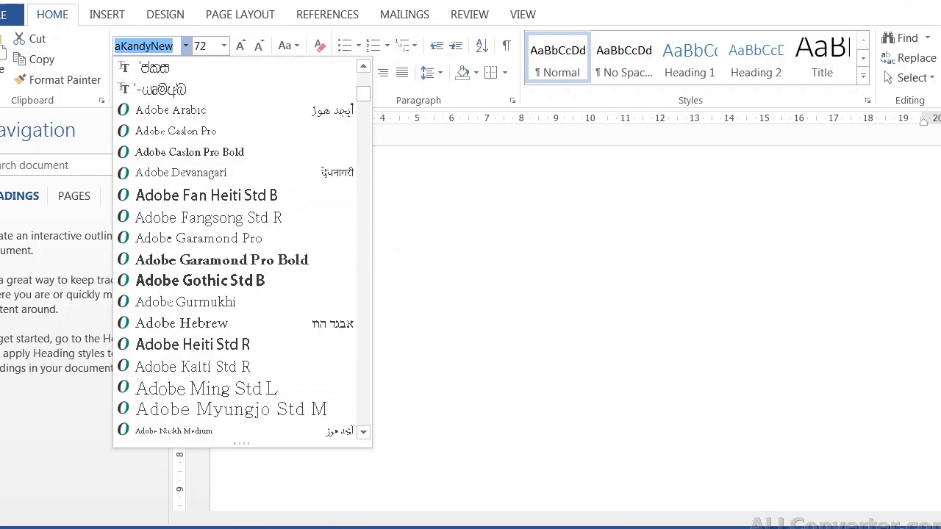
{"action": "left_click", "coordinate": [221, 387]}
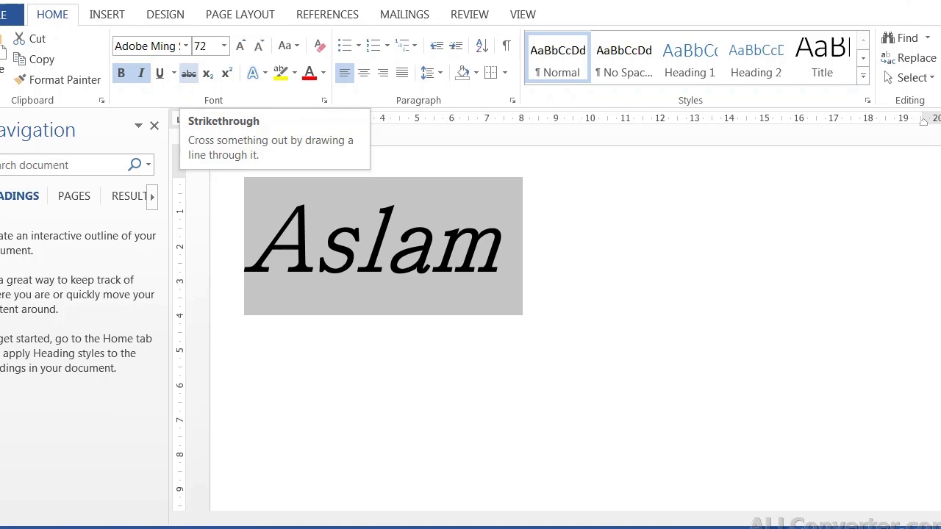
Step: Apply strikethrough to the name and remove it again, leaving the cursor at the end of the name
{"action": "left_click", "coordinate": [189, 72]}
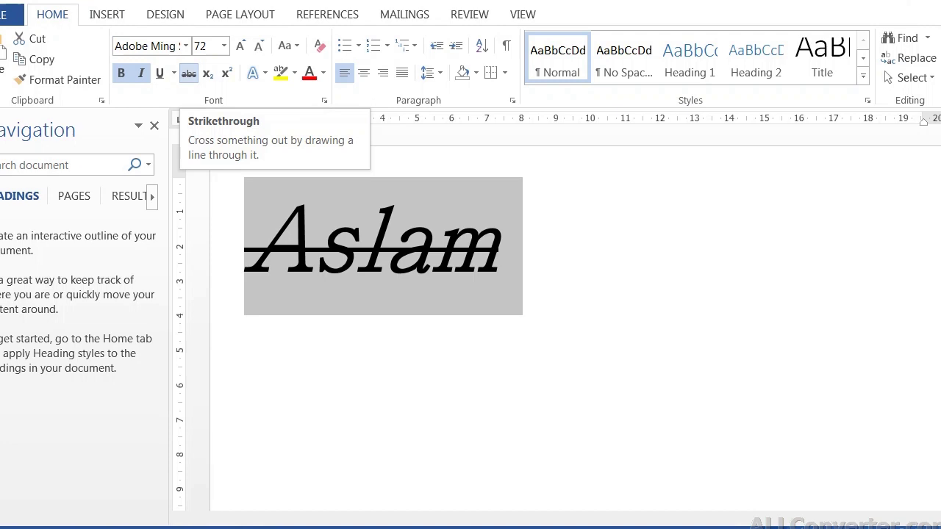
{"action": "left_click", "coordinate": [189, 73]}
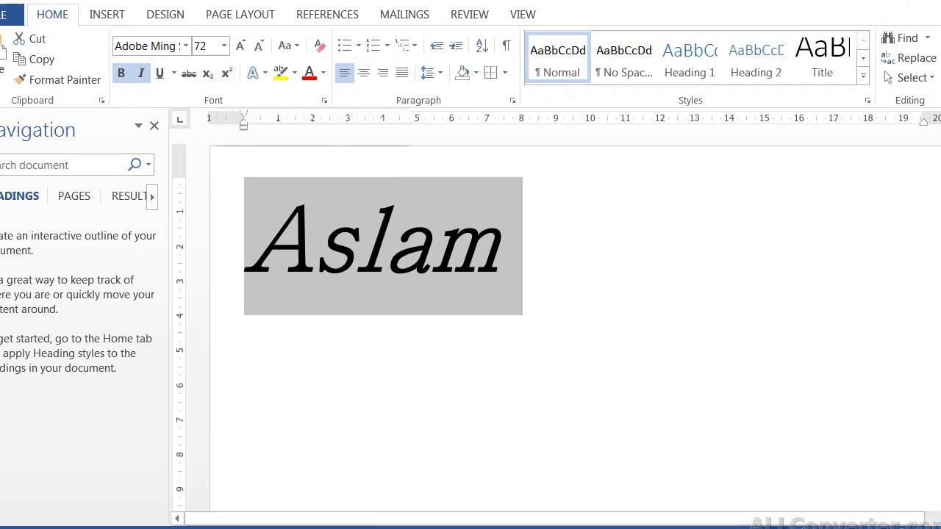
{"action": "left_click", "coordinate": [509, 243]}
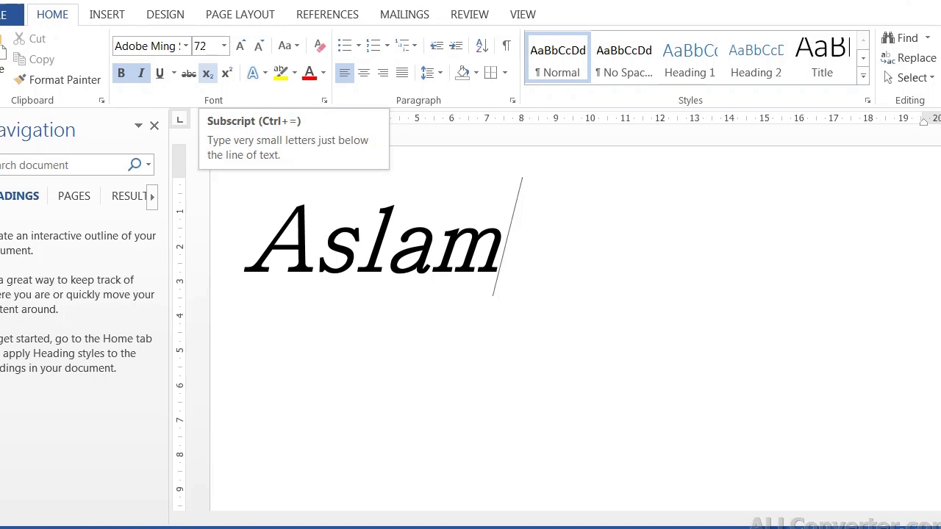
Step: Add a superscript 2 after the name and delete it again
{"action": "left_click", "coordinate": [226, 73]}
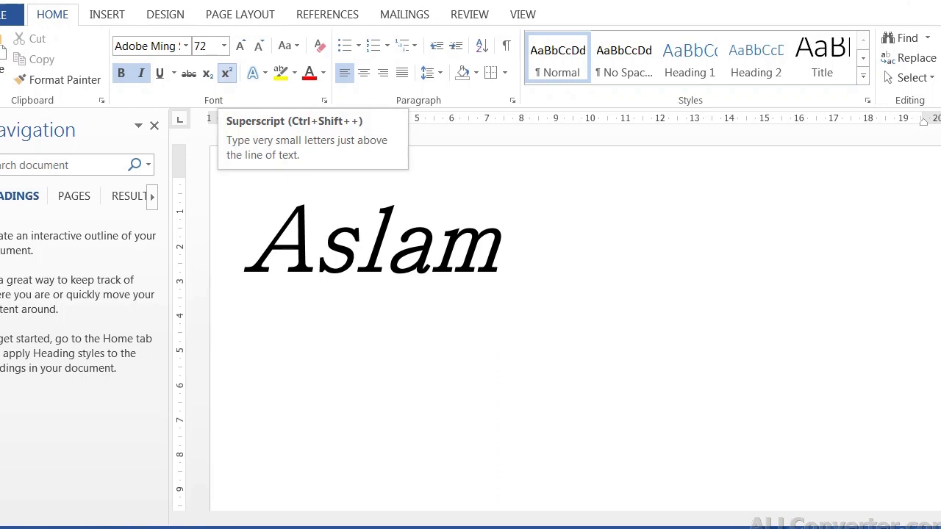
{"action": "type", "text": "2"}
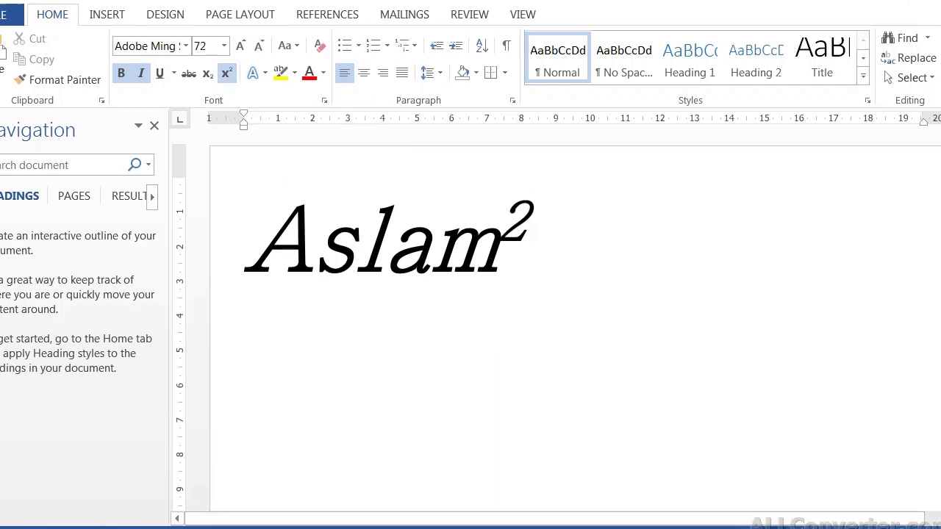
{"action": "key", "text": "BackSpace"}
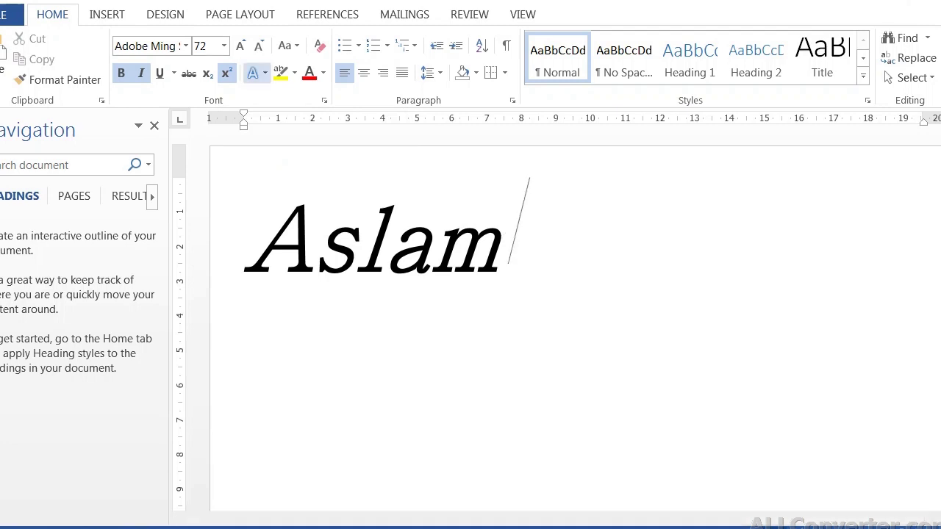
Step: Add a subscript 2 after the name and delete it again
{"action": "key", "text": "ctrl+equal"}
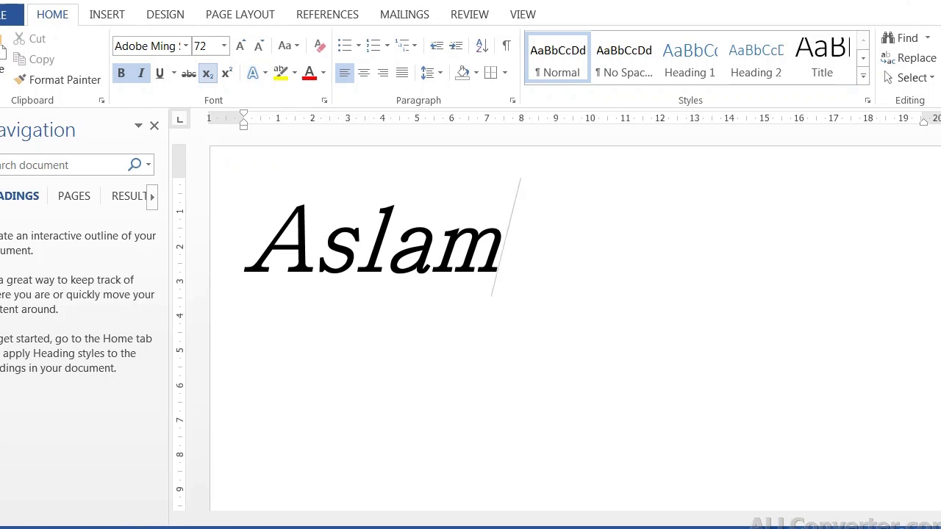
{"action": "type", "text": "2"}
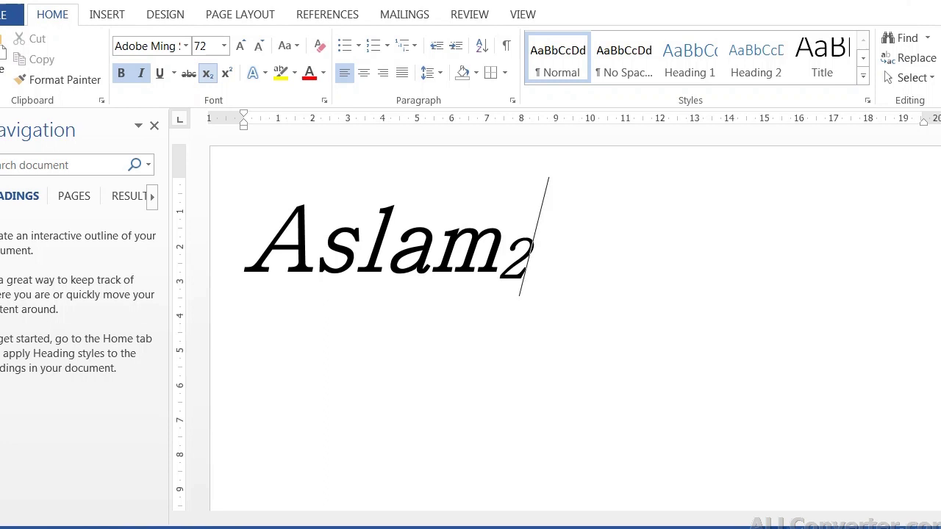
{"action": "key", "text": "BackSpace"}
Step: Turn off subscript, bold and italic after the name and enter 180 followed by a superscript 0
{"action": "key", "text": "ctrl+space"}
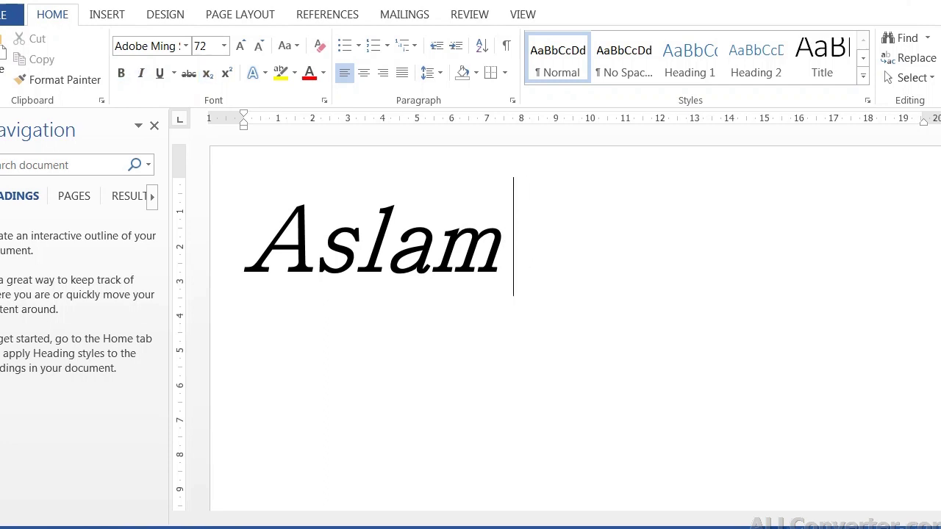
{"action": "type", "text": "1"}
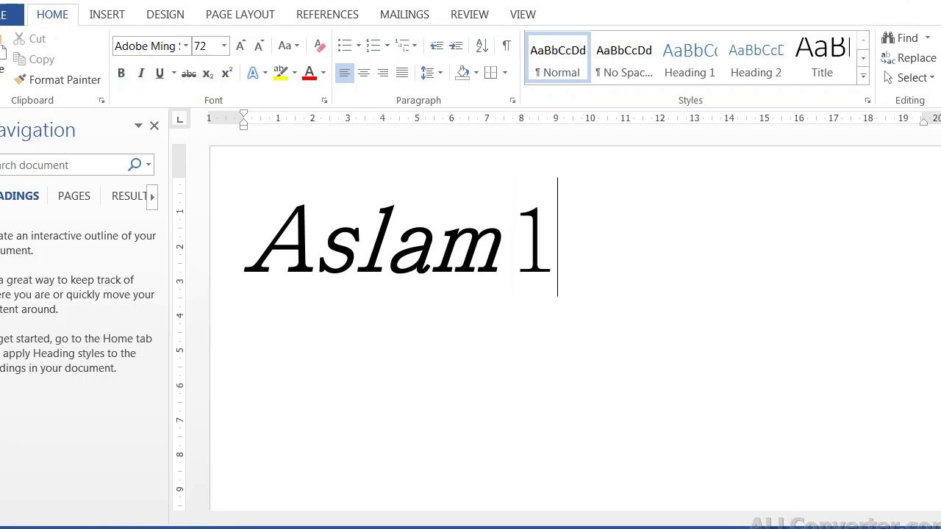
{"action": "type", "text": "80"}
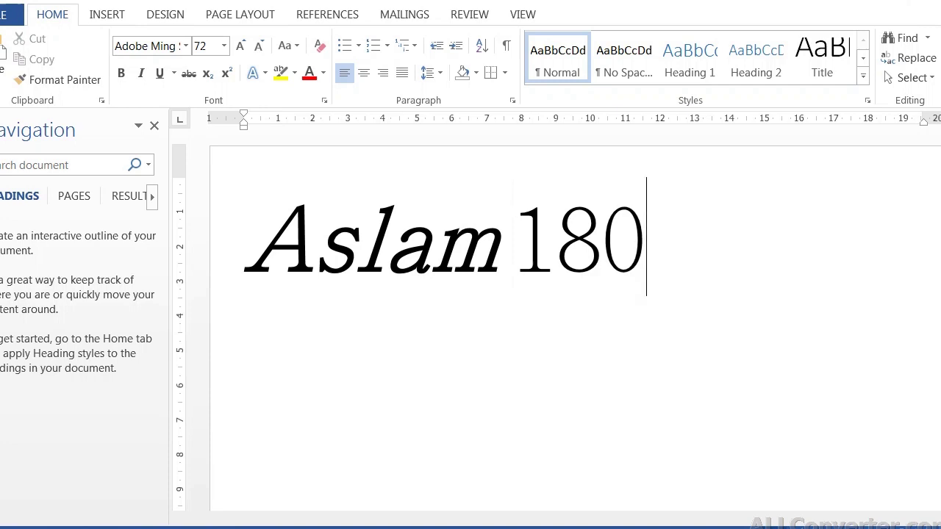
{"action": "key", "text": "ctrl+shift+equal"}
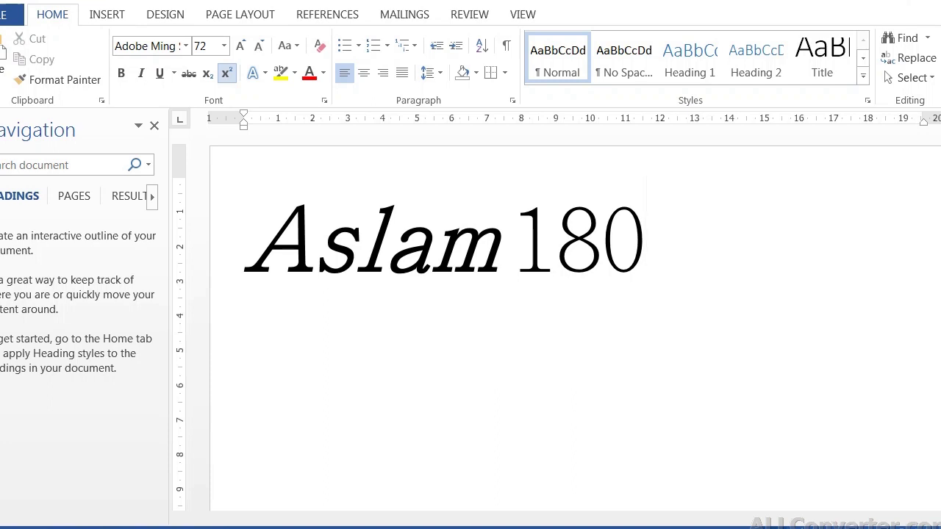
{"action": "type", "text": "0"}
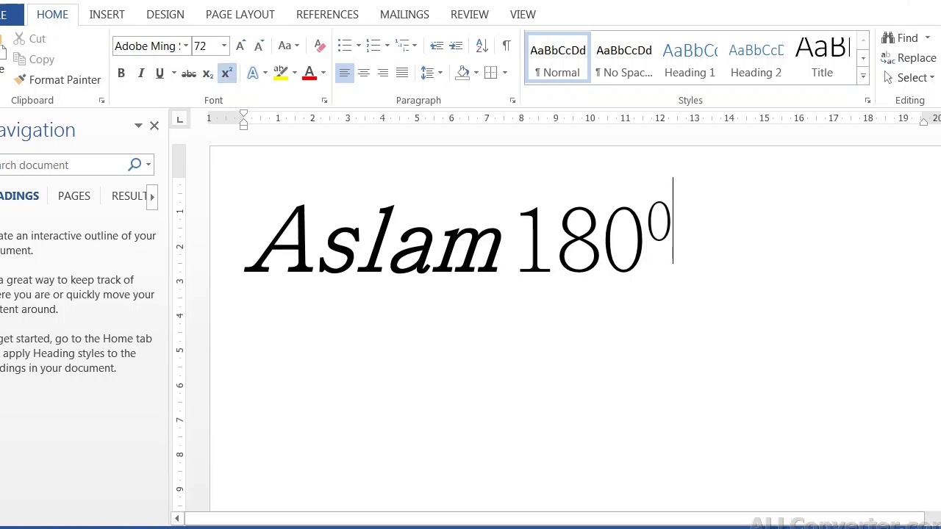
{"action": "left_click", "coordinate": [522, 236]}
{"action": "left_click_drag", "start_coordinate": [523, 237], "coordinate": [670, 236]}
{"action": "left_click", "coordinate": [673, 236]}
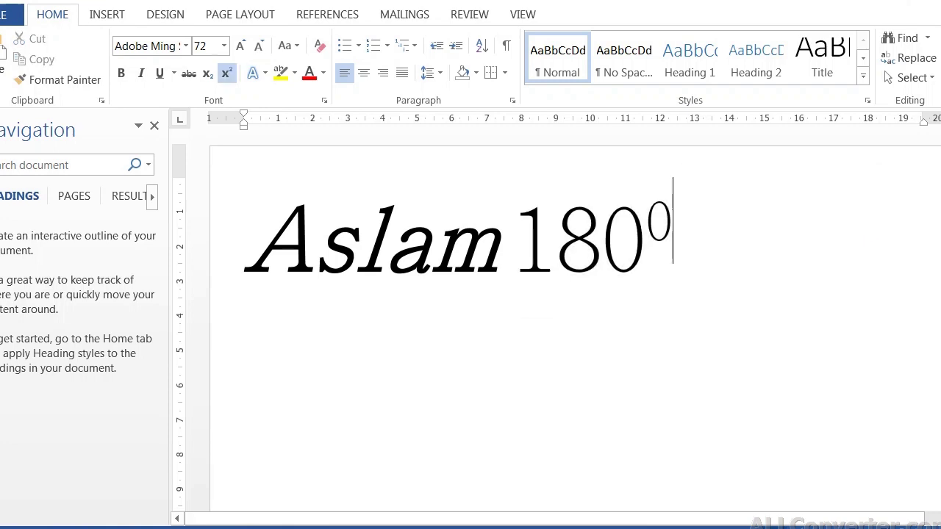